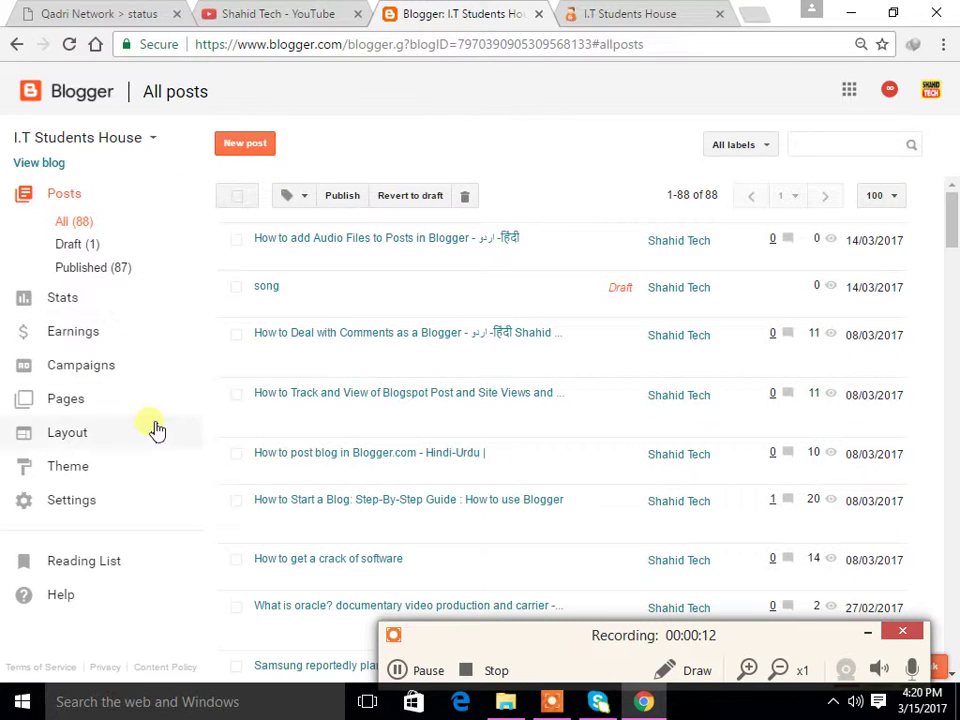
Open the blog's Posts, comments and sharing settings after looking through the Basic settings
click(88, 500)
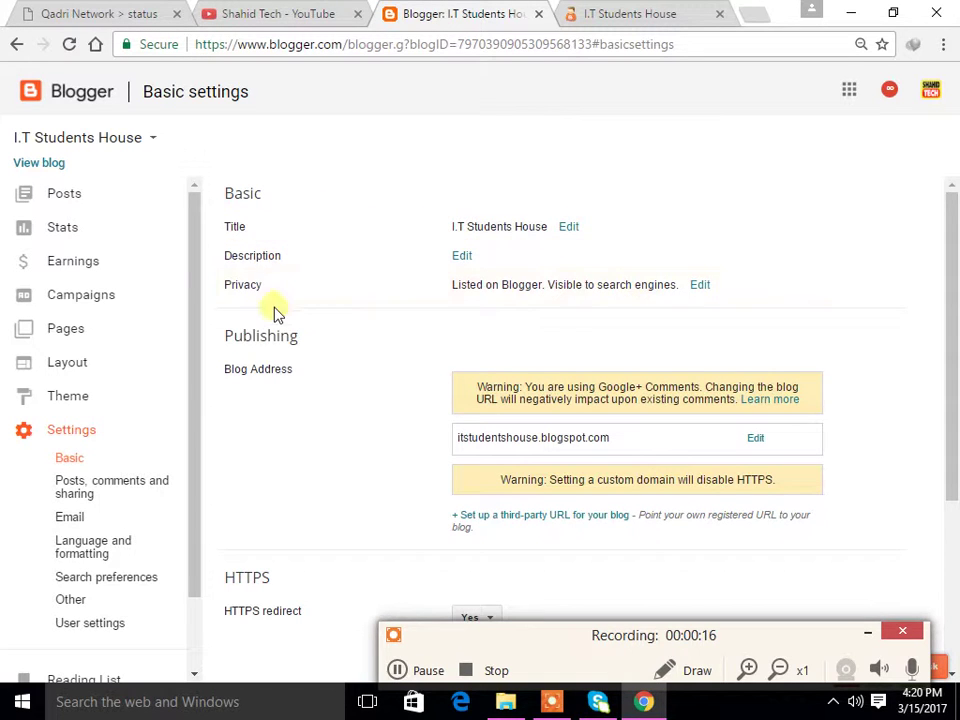
scroll(321, 529, down, 3)
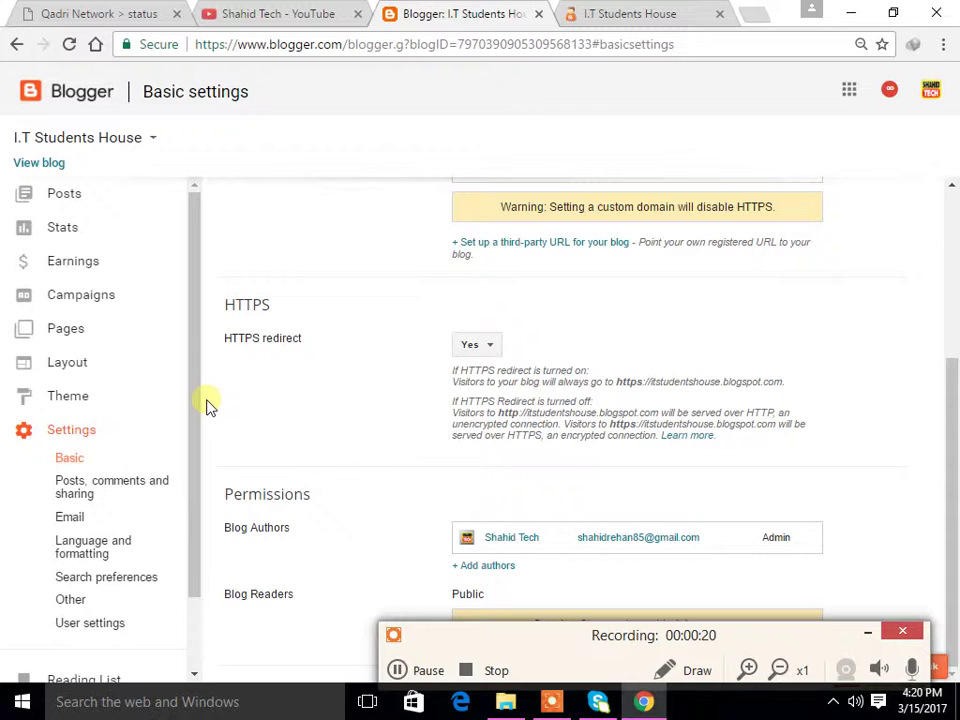
drag(193, 411, 197, 459)
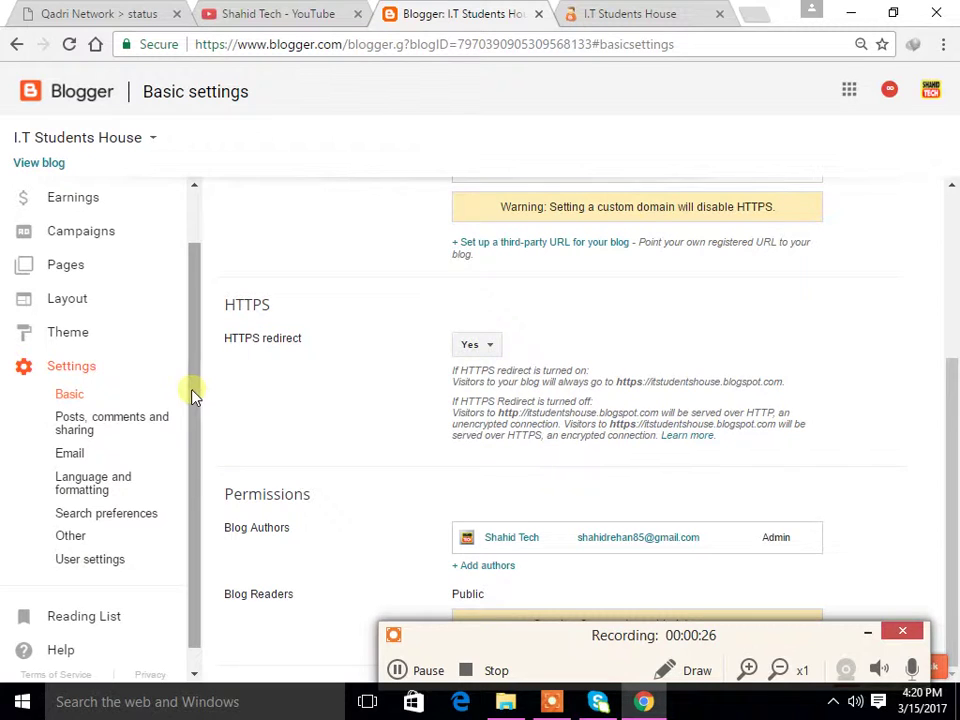
click(118, 430)
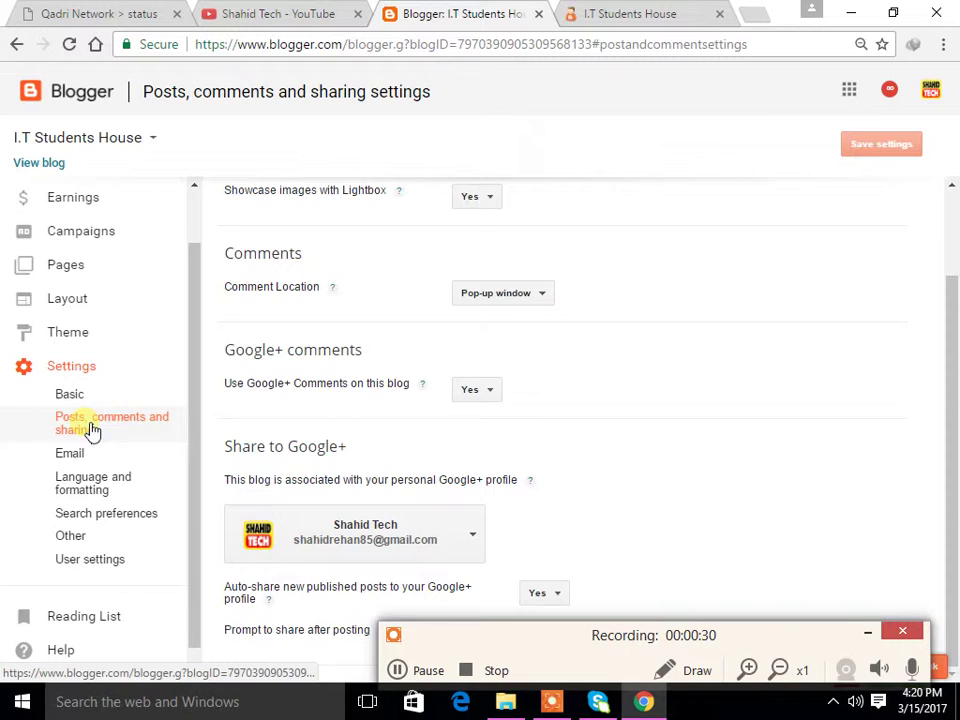
scroll(499, 302, up, 2)
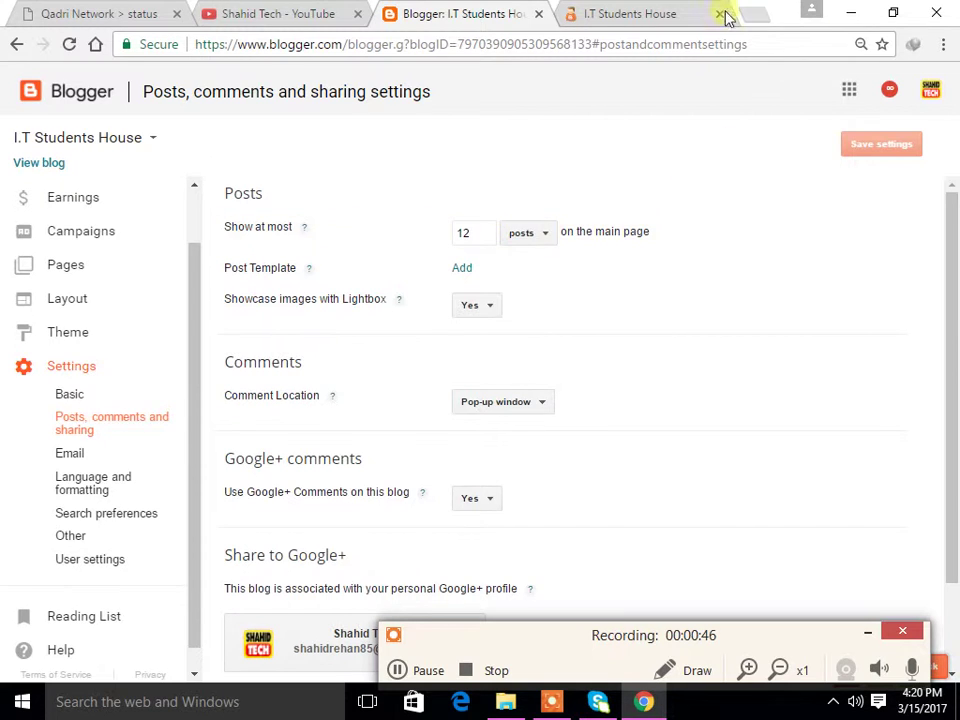
View the live blog's home page and examine how many posts it lists on the main page
click(671, 17)
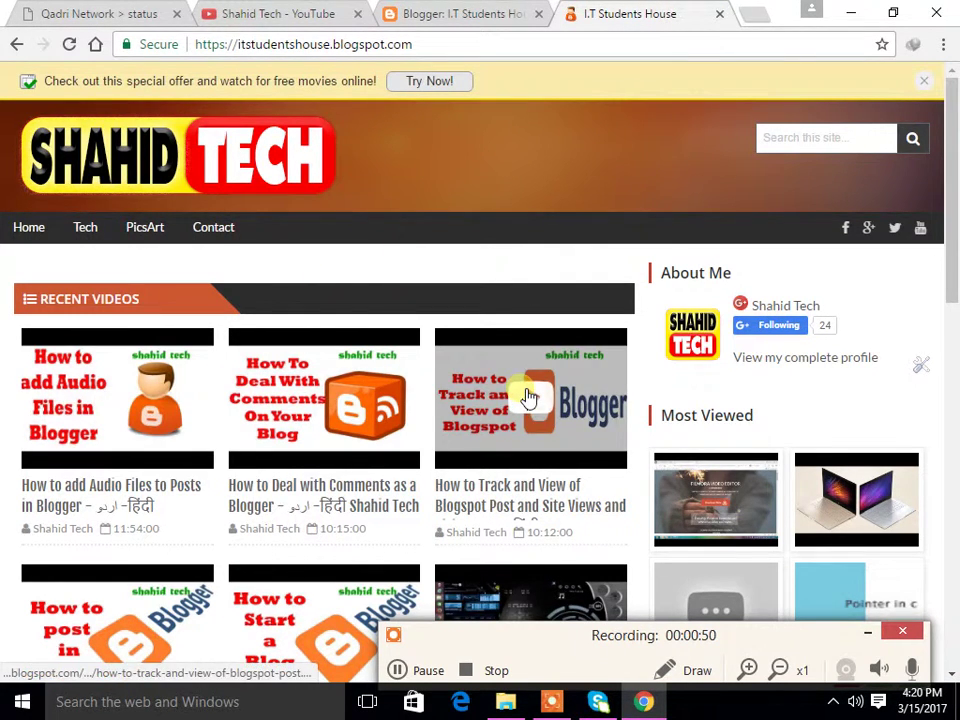
scroll(441, 420, down, 5)
scroll(401, 450, down, 5)
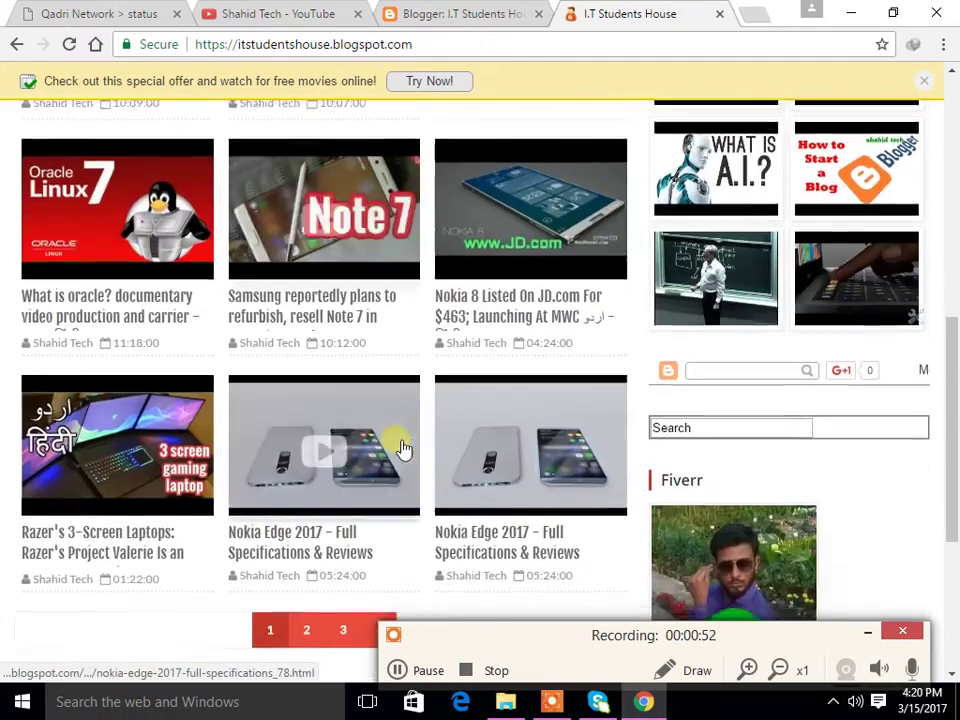
scroll(400, 400, up, 6)
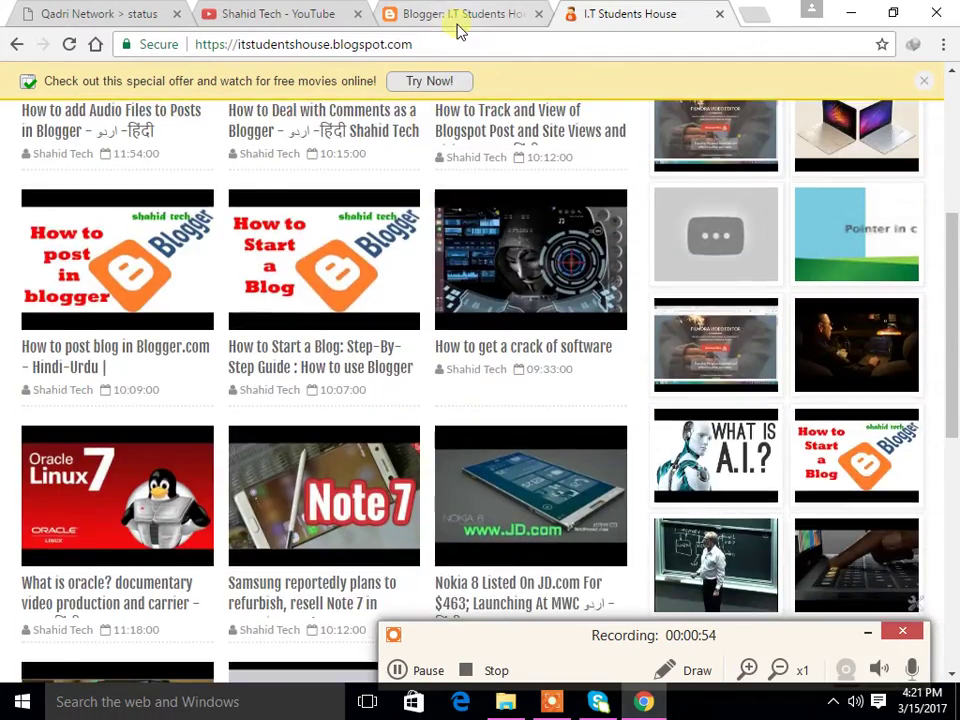
Return to the Blogger settings and view the unit choices for the main page's post limit
click(456, 28)
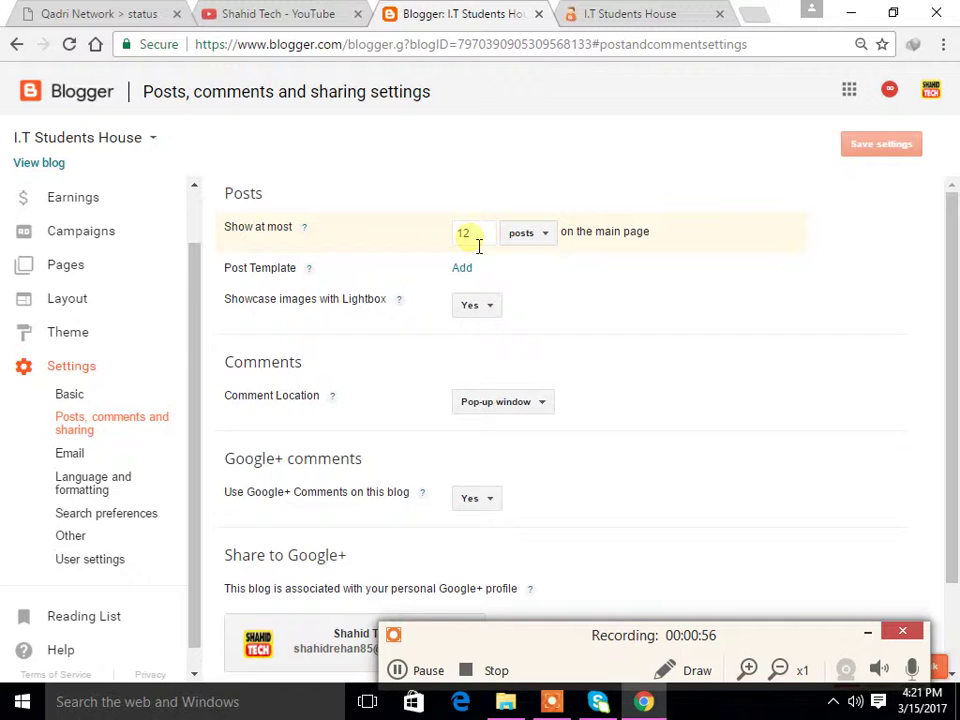
click(541, 240)
click(603, 276)
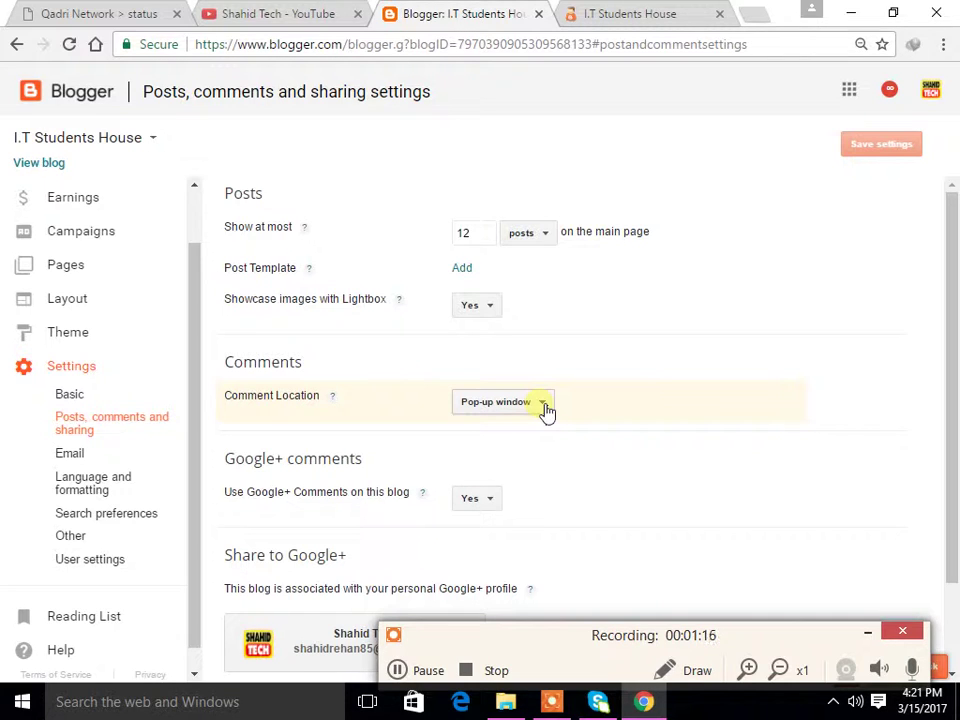
Open the live blog's post "How to add Audio Files to Posts in Blogger" and close the extra advertising tab
click(616, 16)
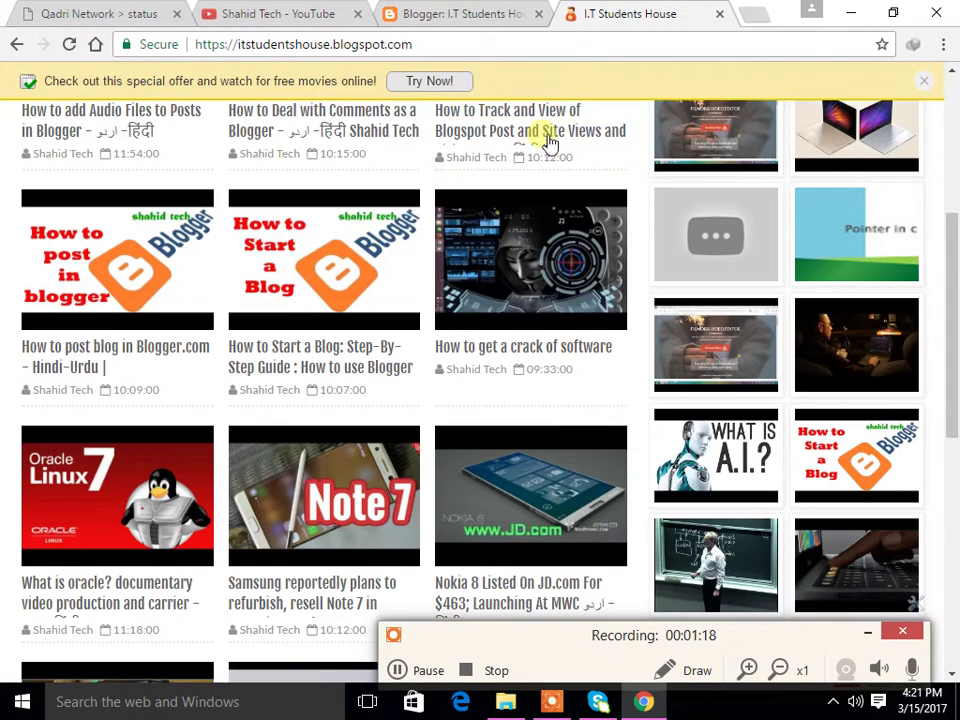
scroll(364, 316, up, 4)
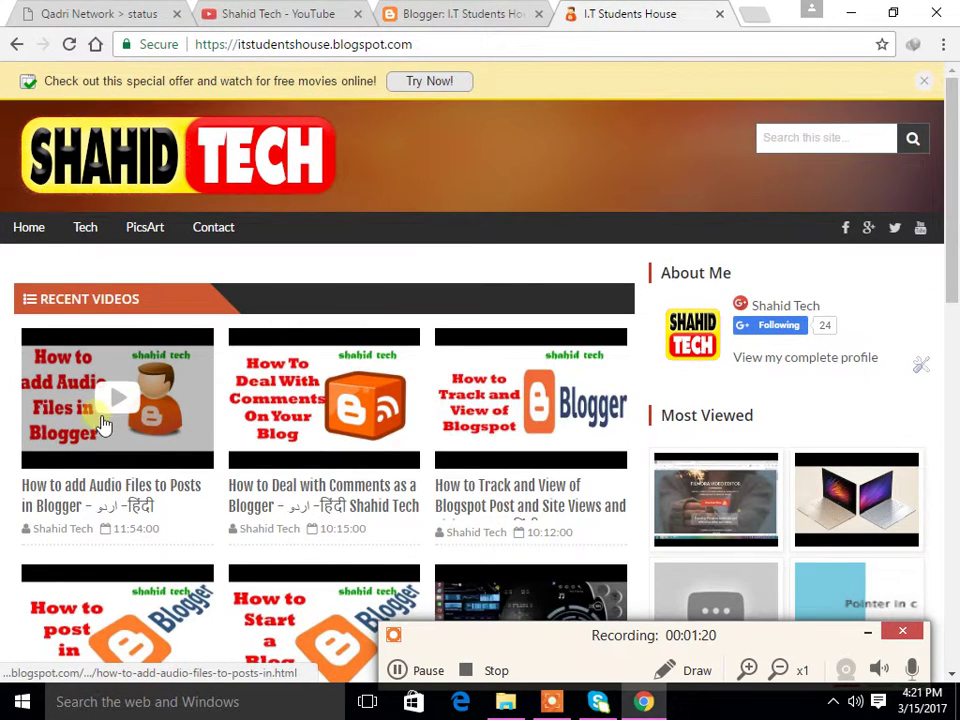
click(178, 428)
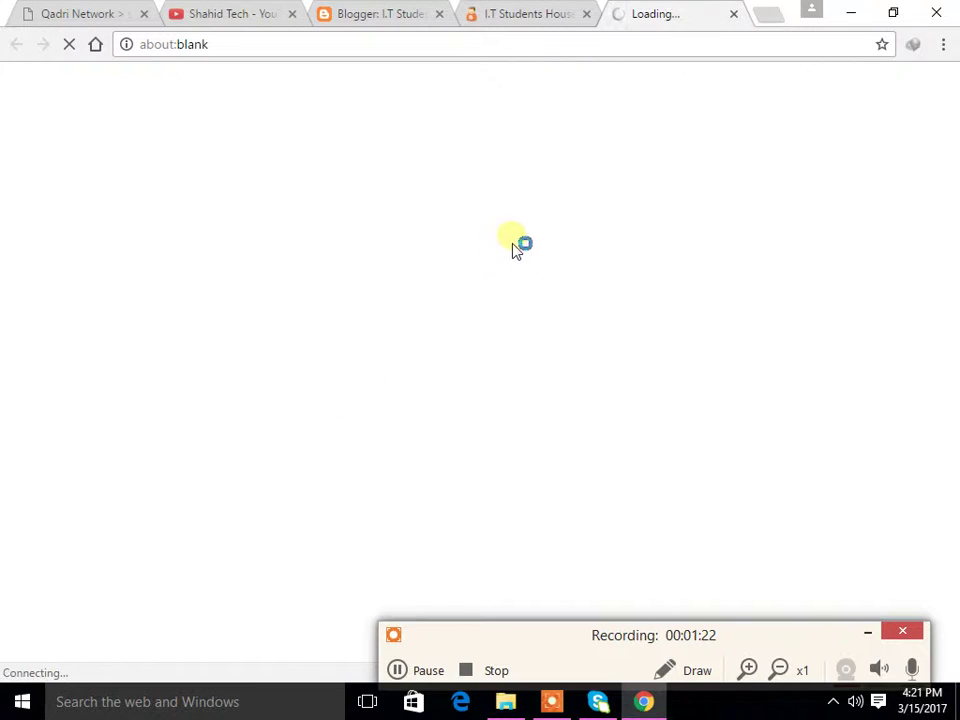
click(553, 17)
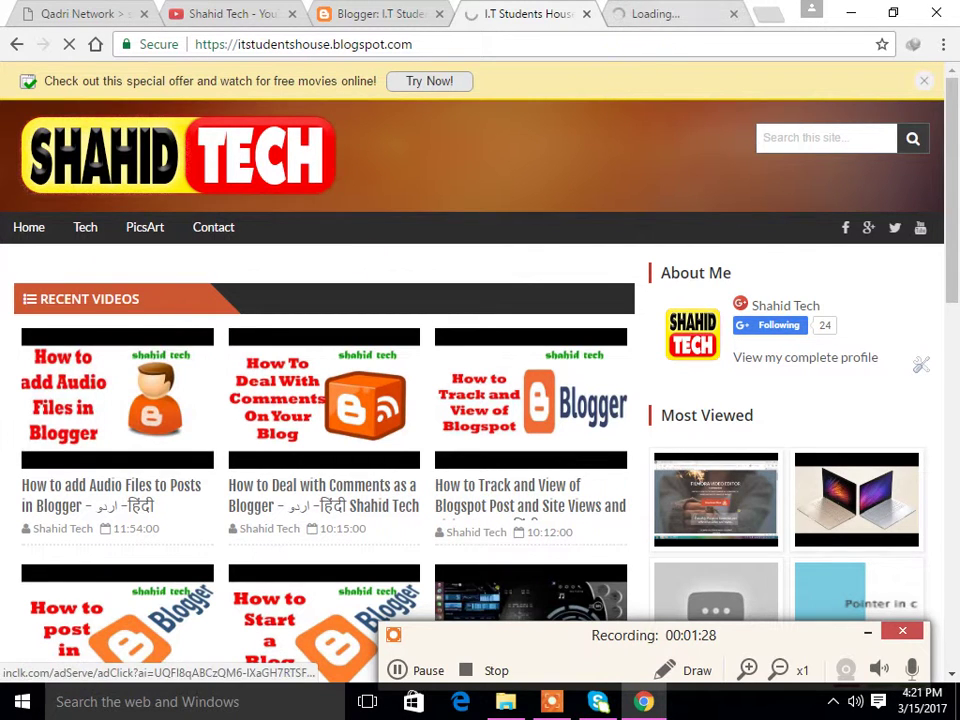
click(734, 15)
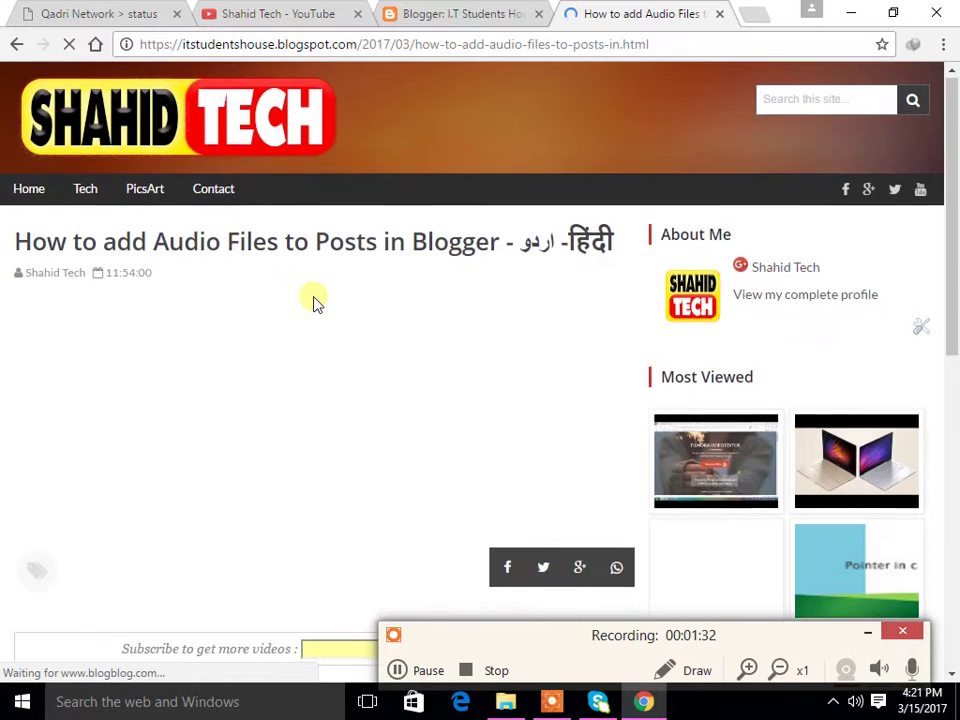
Open the post's comment form to examine how it is displayed, and close its window
scroll(313, 302, down, 15)
scroll(313, 302, up, 5)
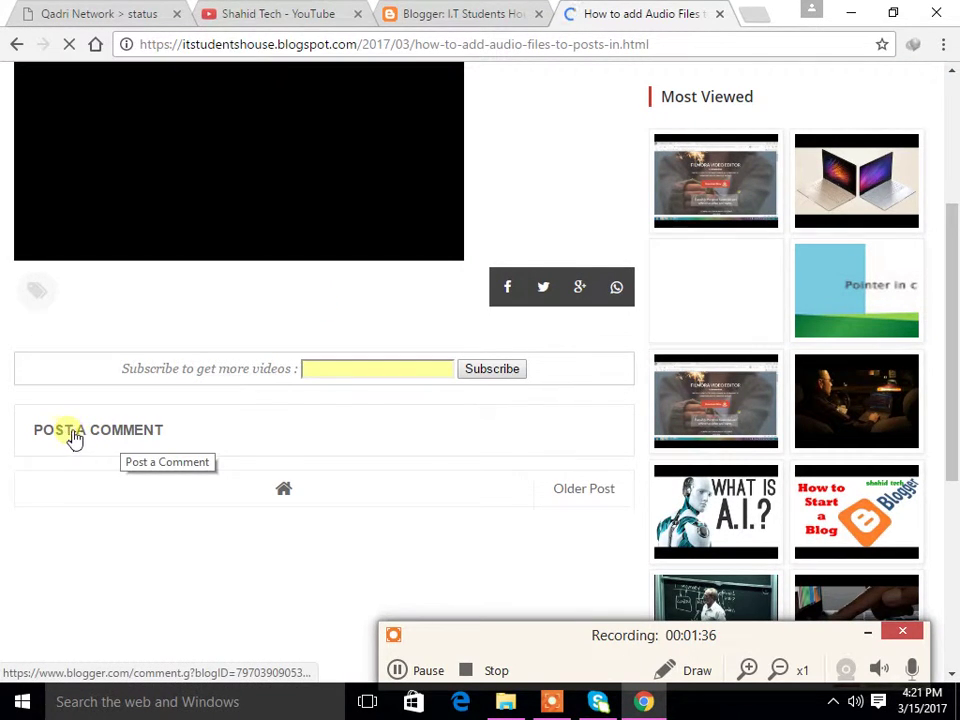
click(137, 435)
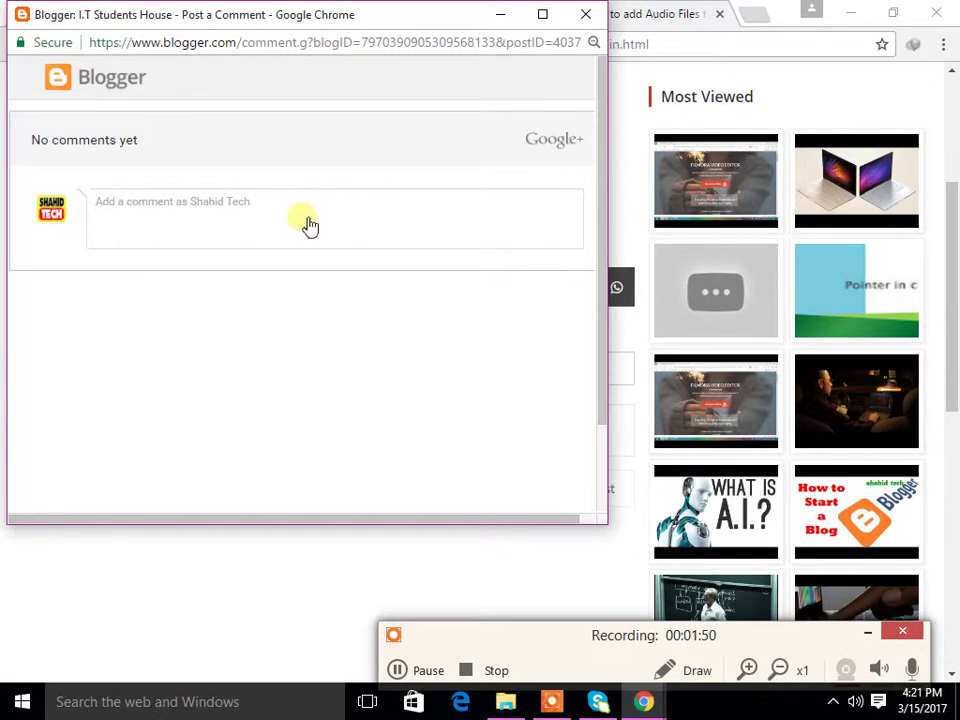
click(585, 17)
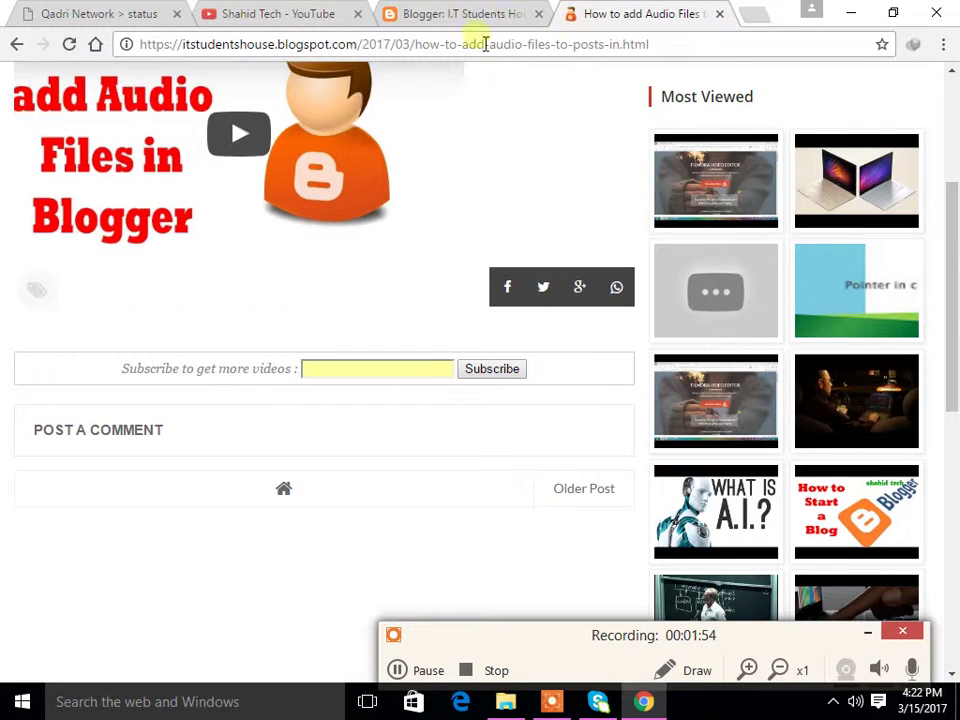
Return to the Blogger settings and choose Pop-up window as the Comment Location
click(457, 22)
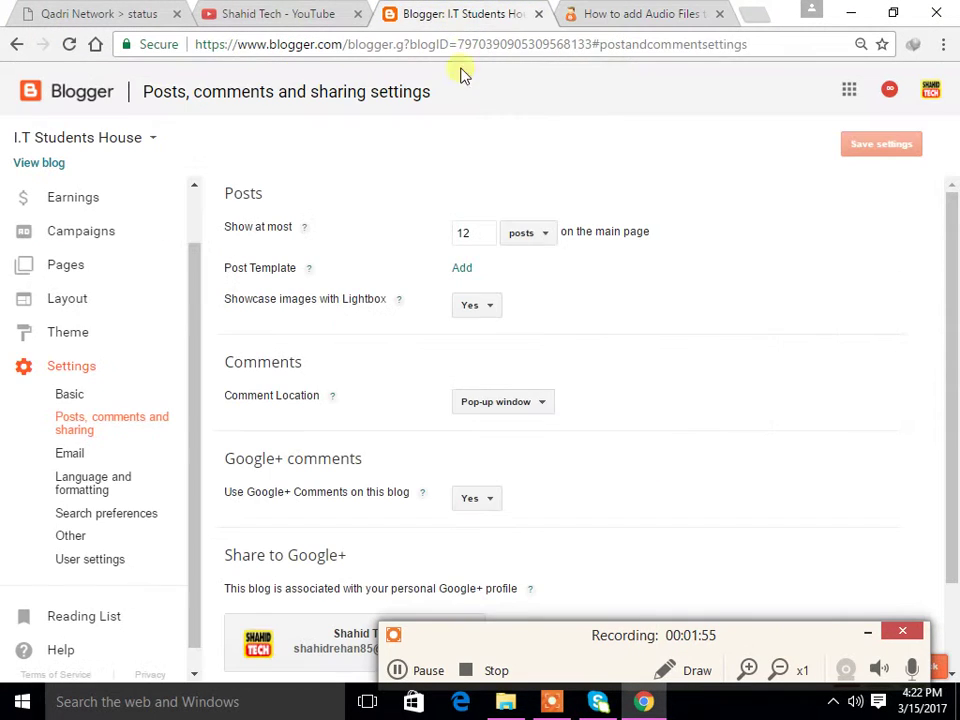
click(525, 405)
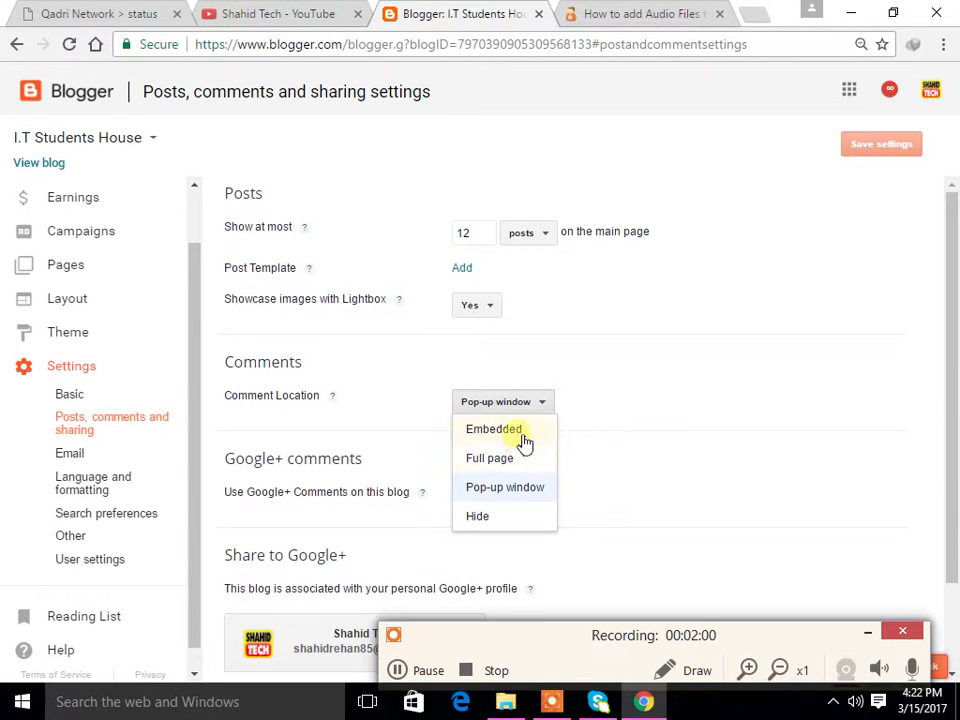
click(545, 487)
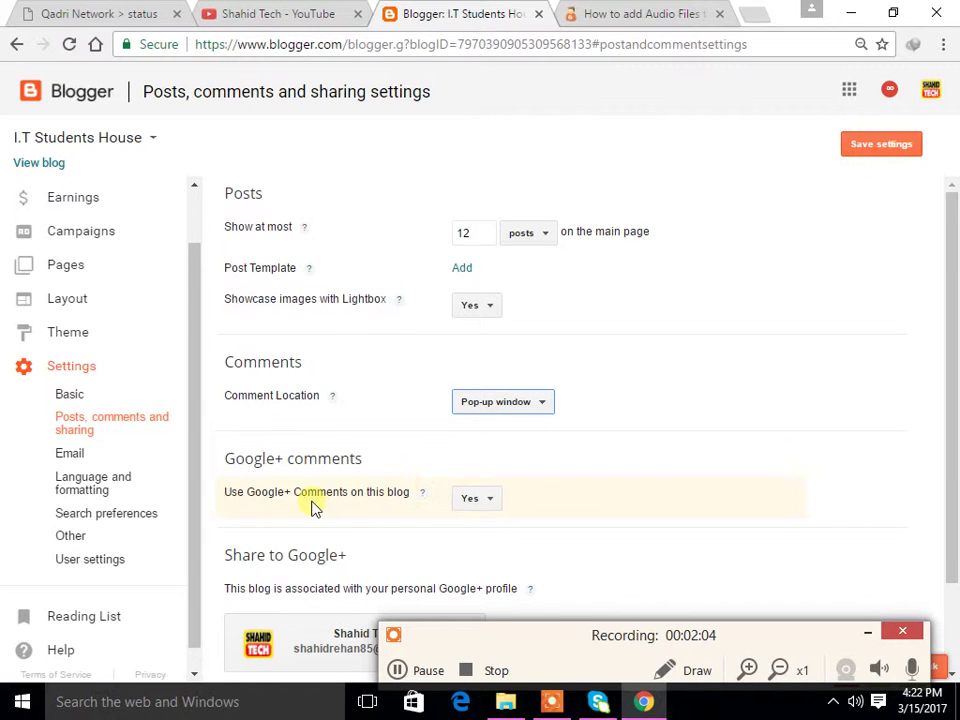
Choose Yes for using Google+ Comments on this blog
scroll(318, 505, down, 1)
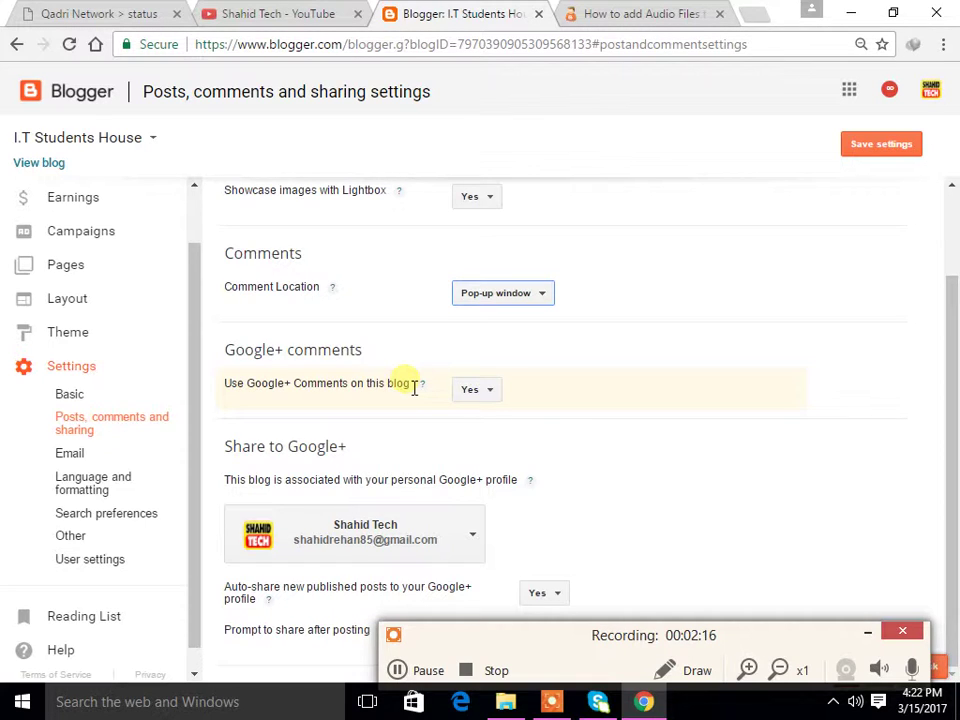
click(481, 391)
click(476, 418)
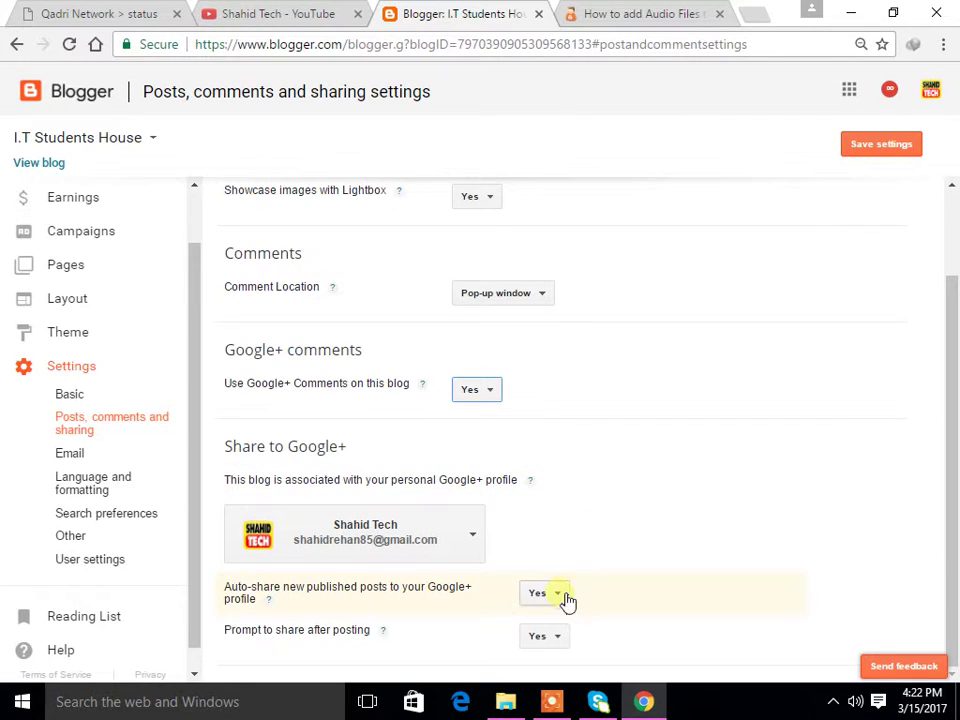
Open the Email settings, discarding the unsaved post and comment changes
click(551, 701)
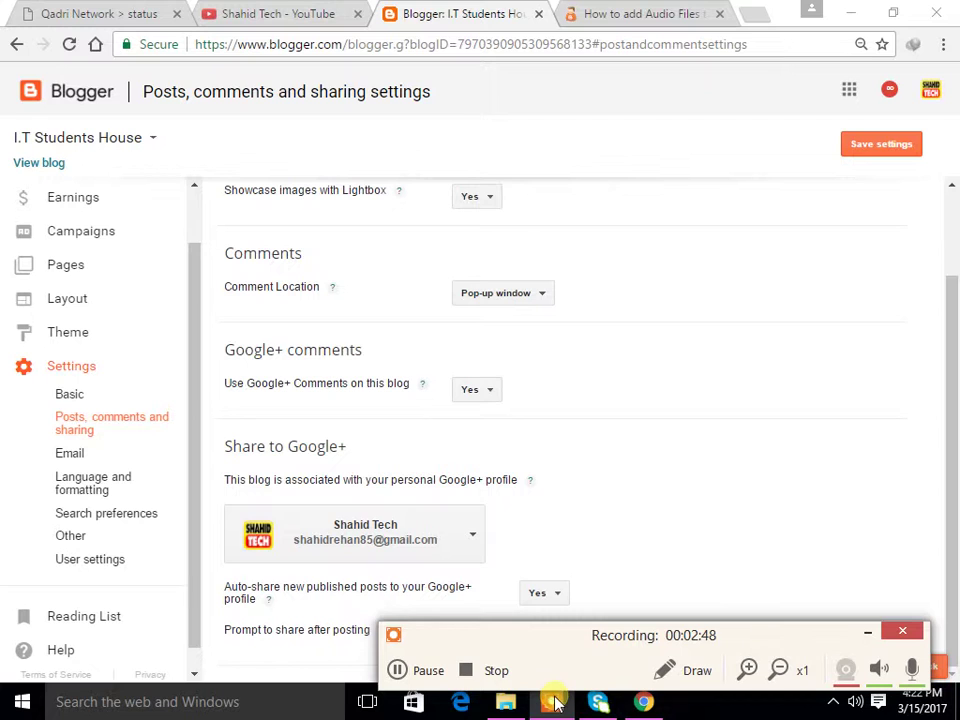
click(90, 454)
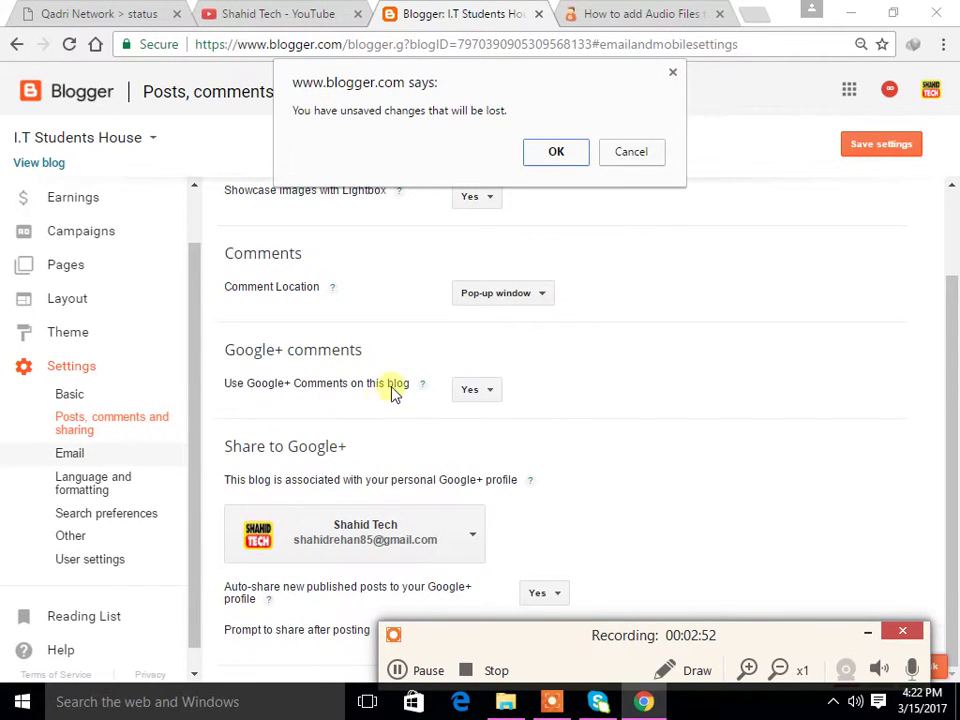
click(572, 157)
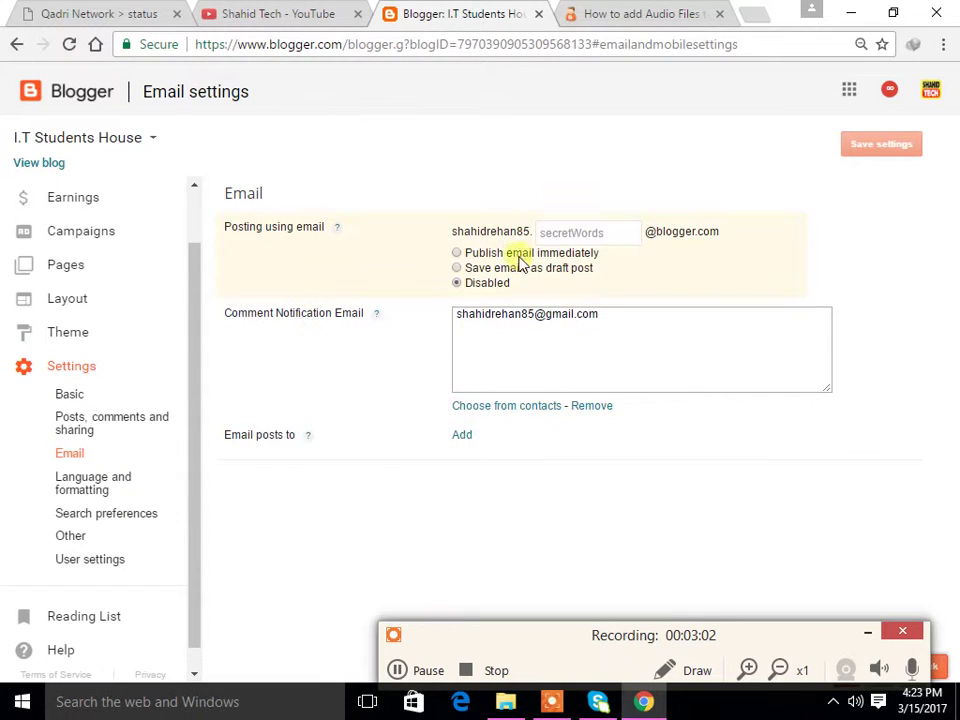
Set posting by email to save emails as draft posts and add an empty box for Email posts to
click(612, 240)
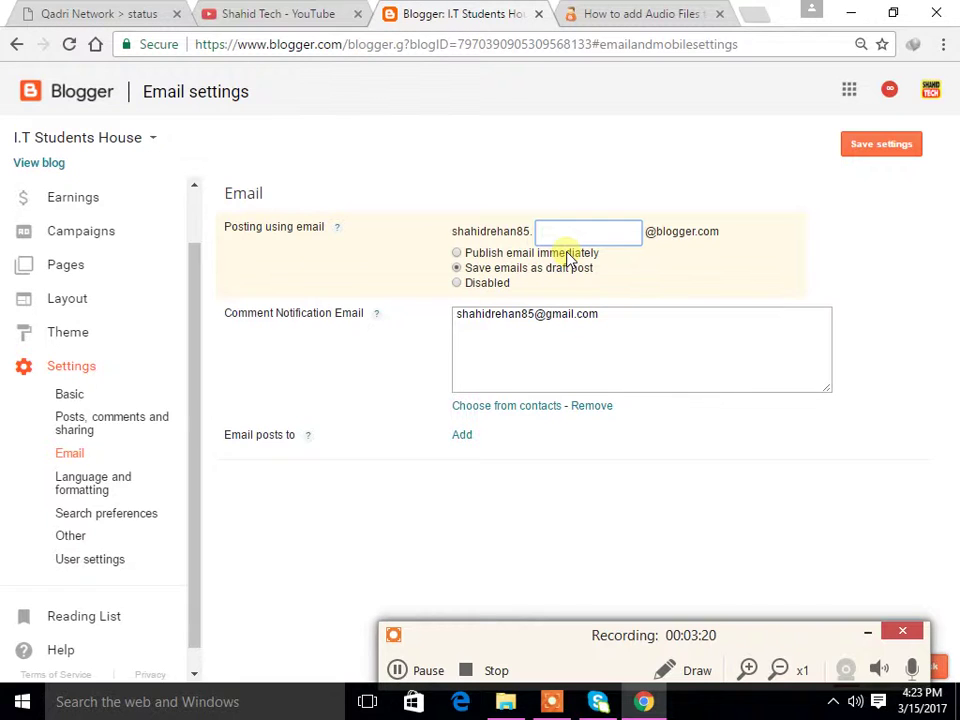
click(598, 338)
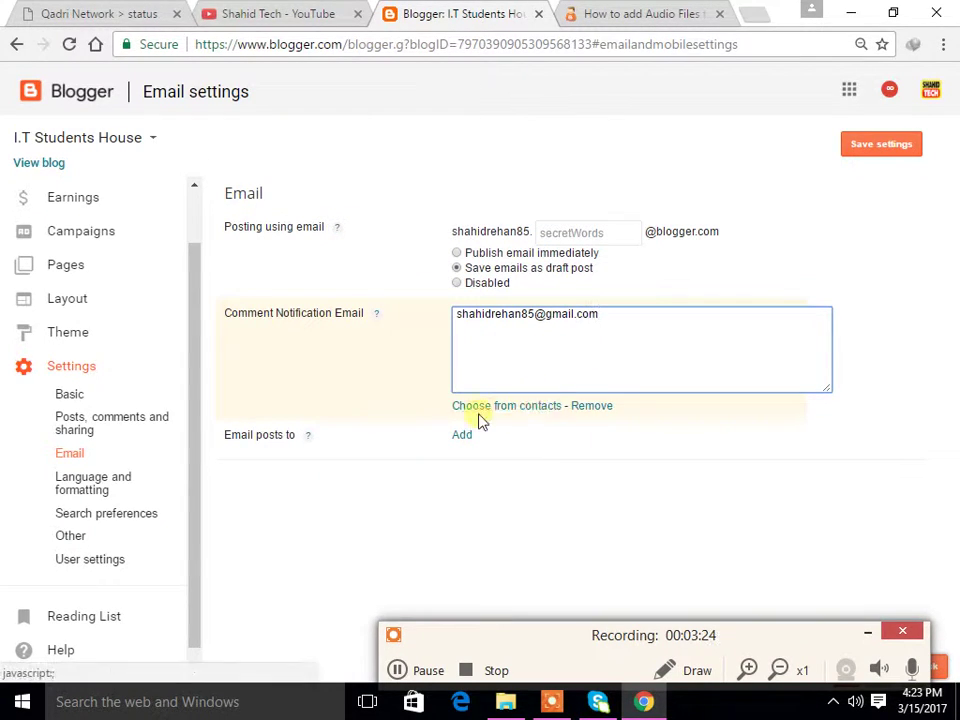
click(595, 233)
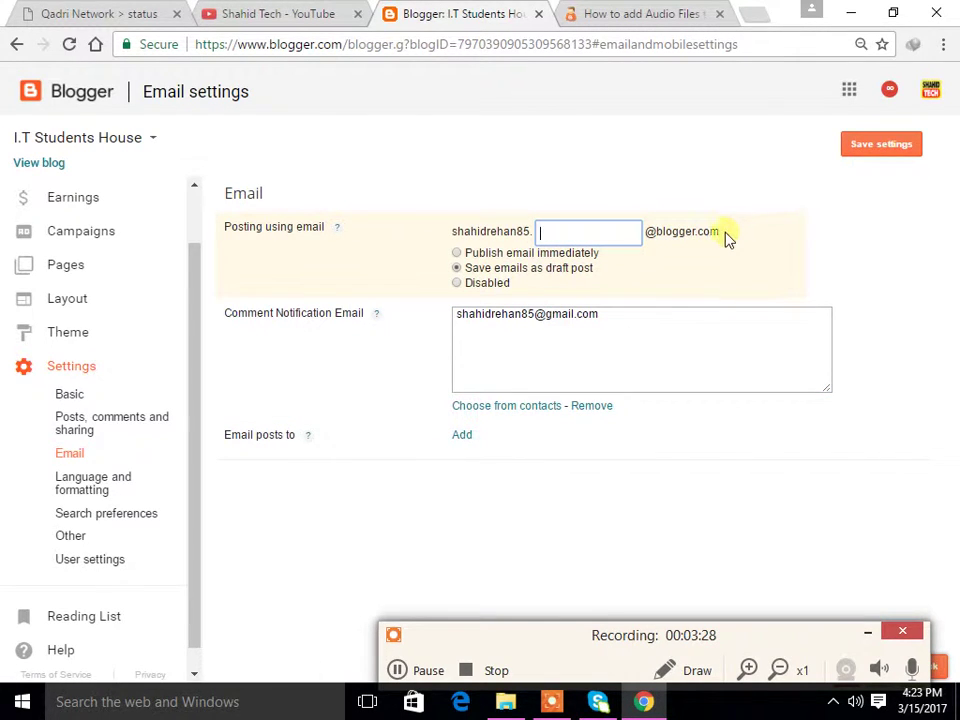
drag(728, 242, 661, 243)
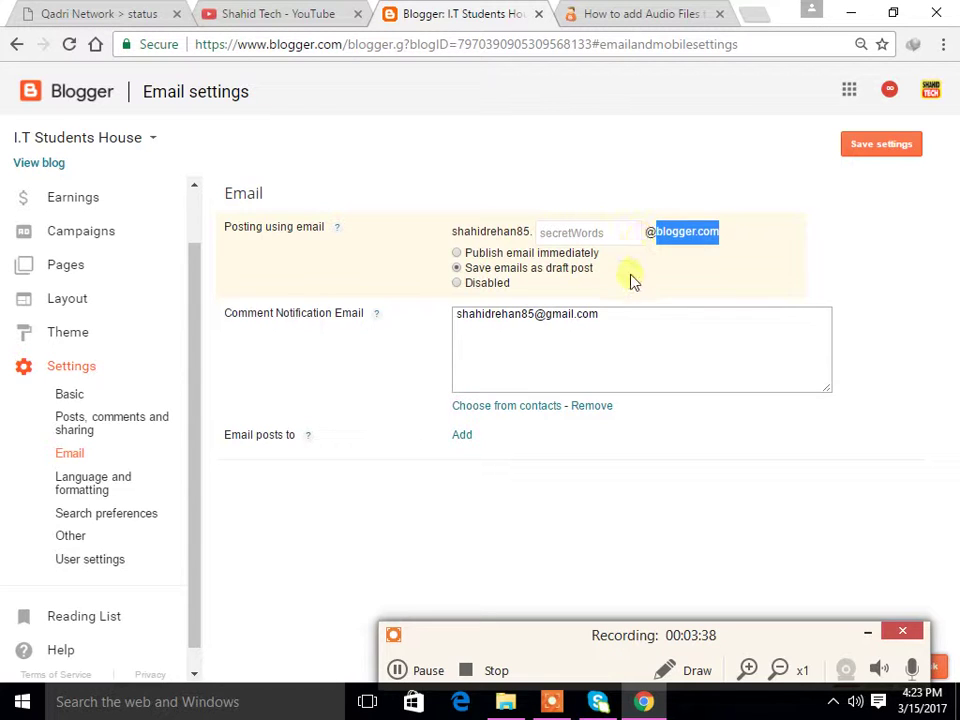
click(463, 437)
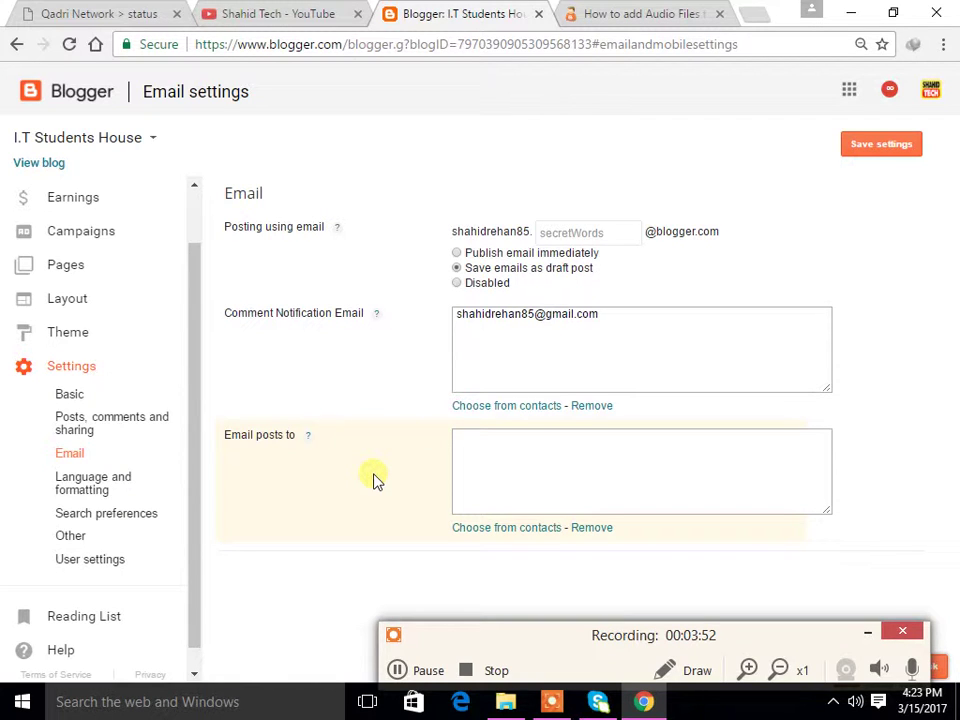
click(486, 463)
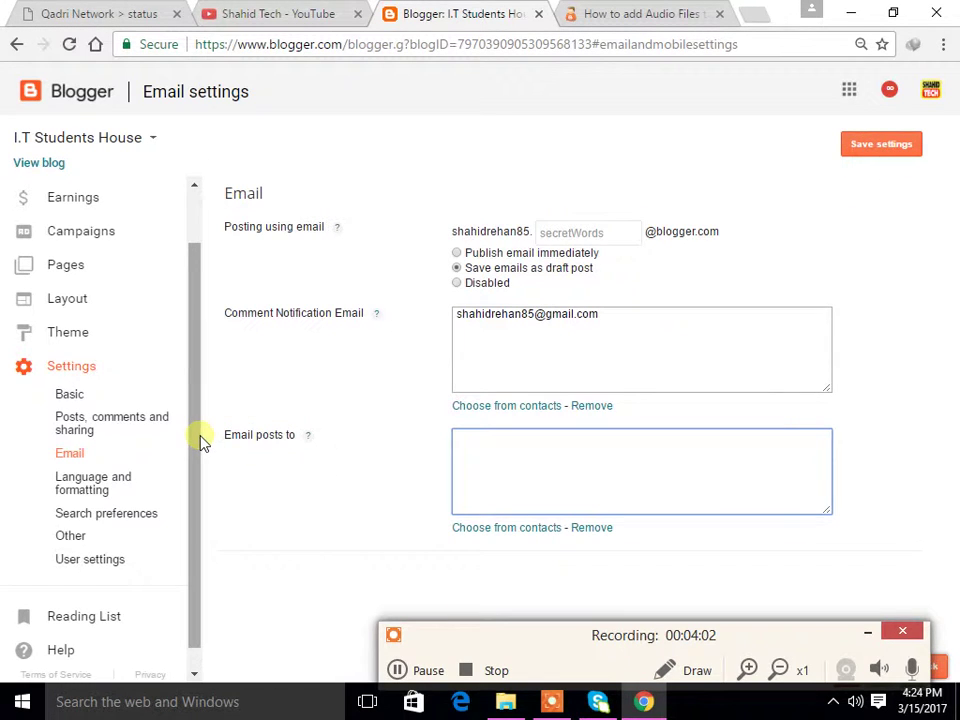
Open the Language and formatting settings, discarding the unsaved email changes, and view the blog's language choices
click(104, 485)
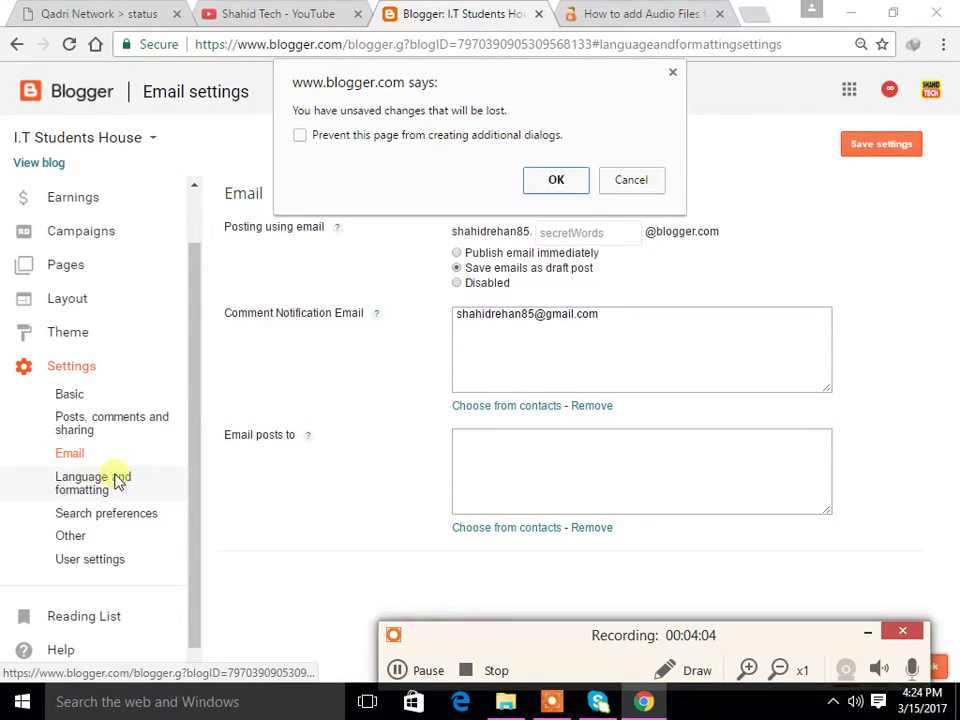
click(557, 179)
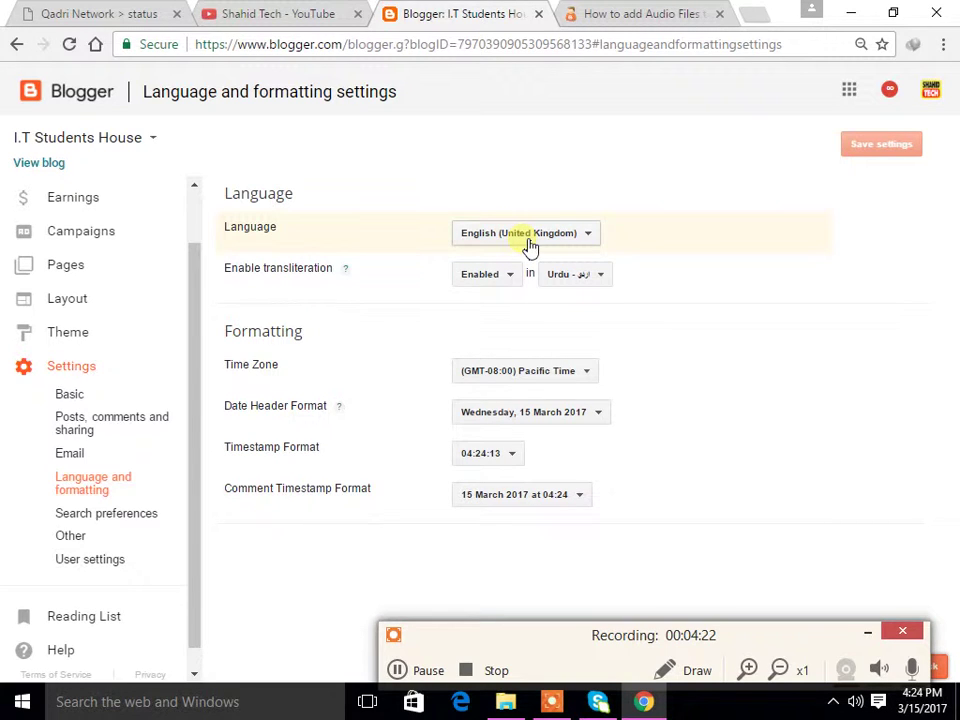
click(590, 238)
click(664, 214)
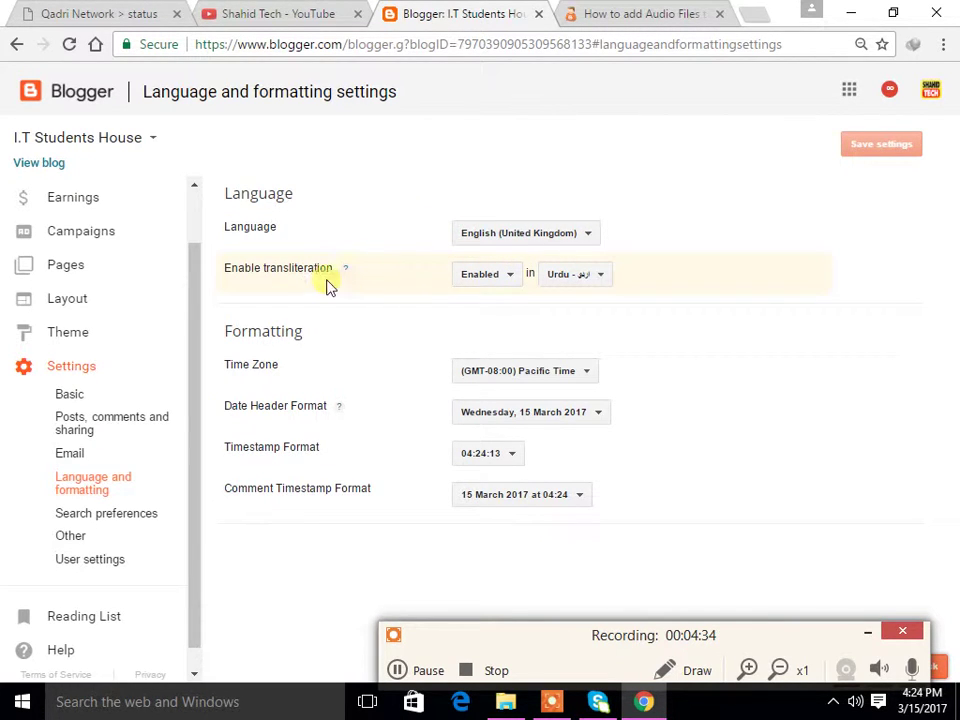
Choose Enabled for transliteration and view the list of transliteration languages, leaving the language selection as it is
click(510, 290)
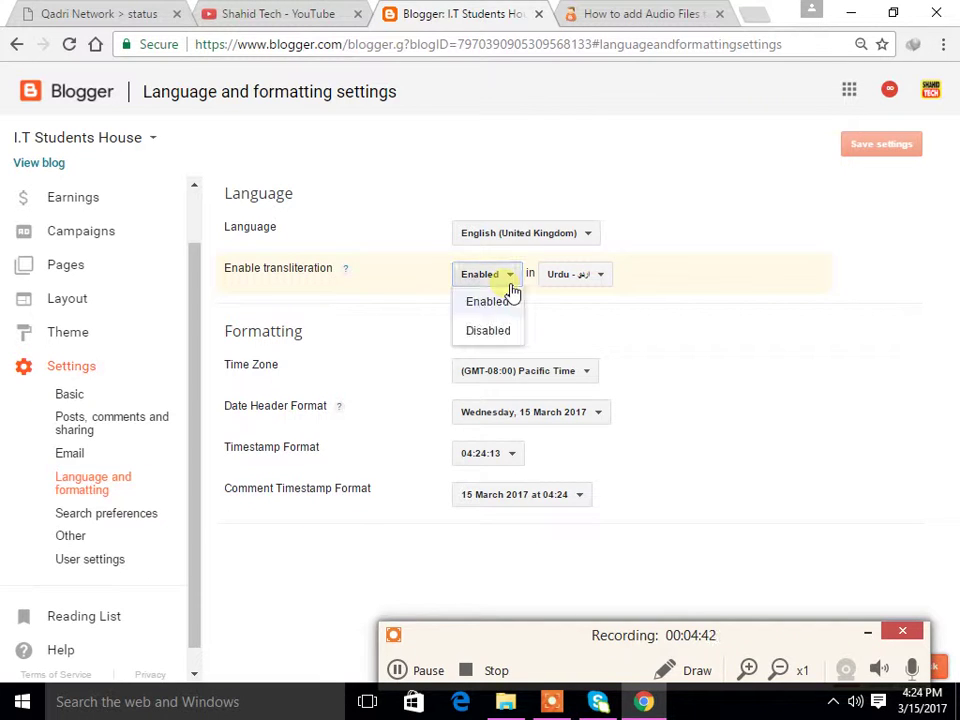
click(497, 305)
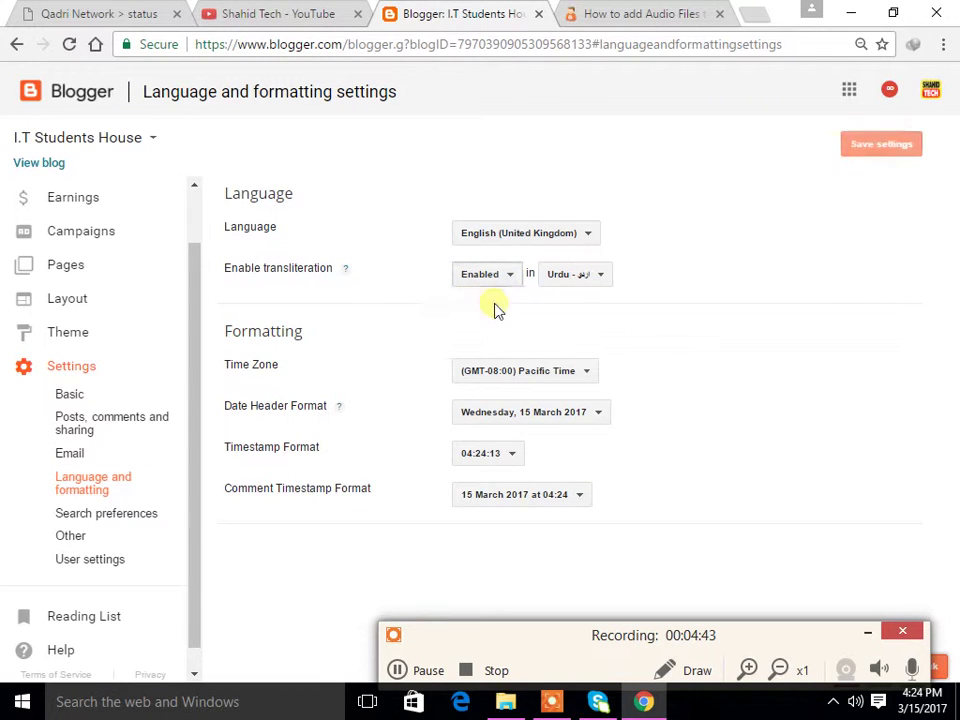
click(613, 280)
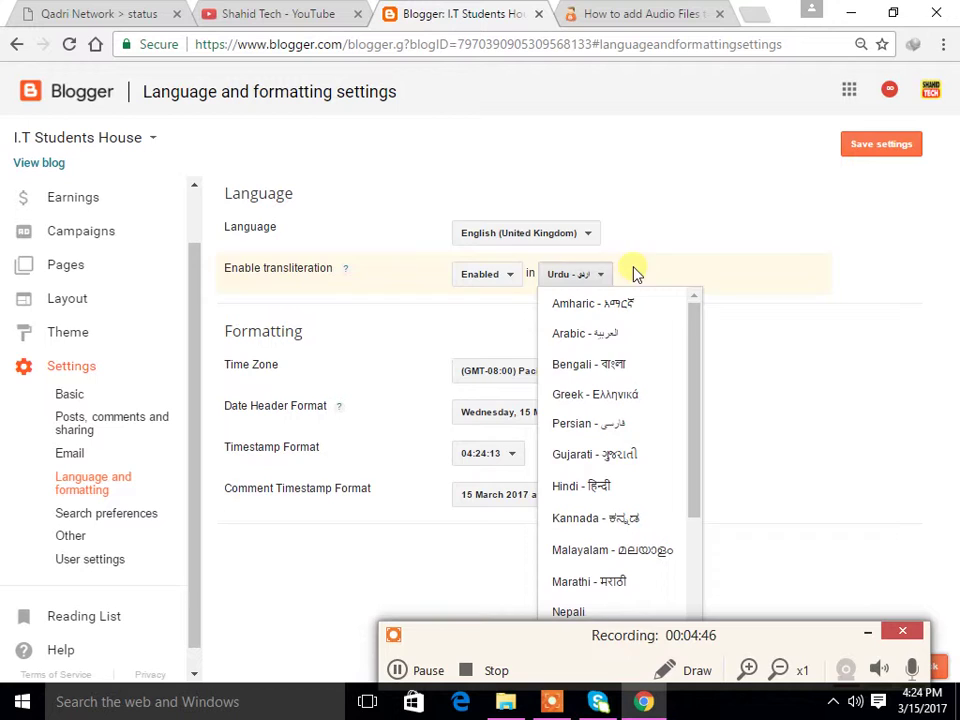
click(633, 272)
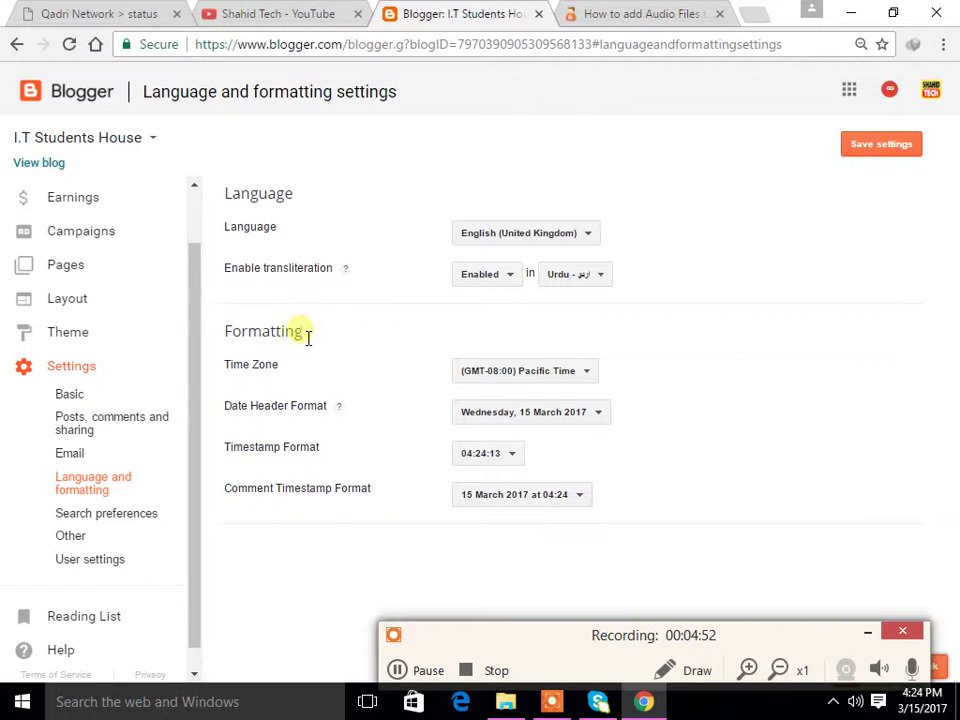
Browse the time zones available for the blog's formatting without choosing a different one
click(533, 381)
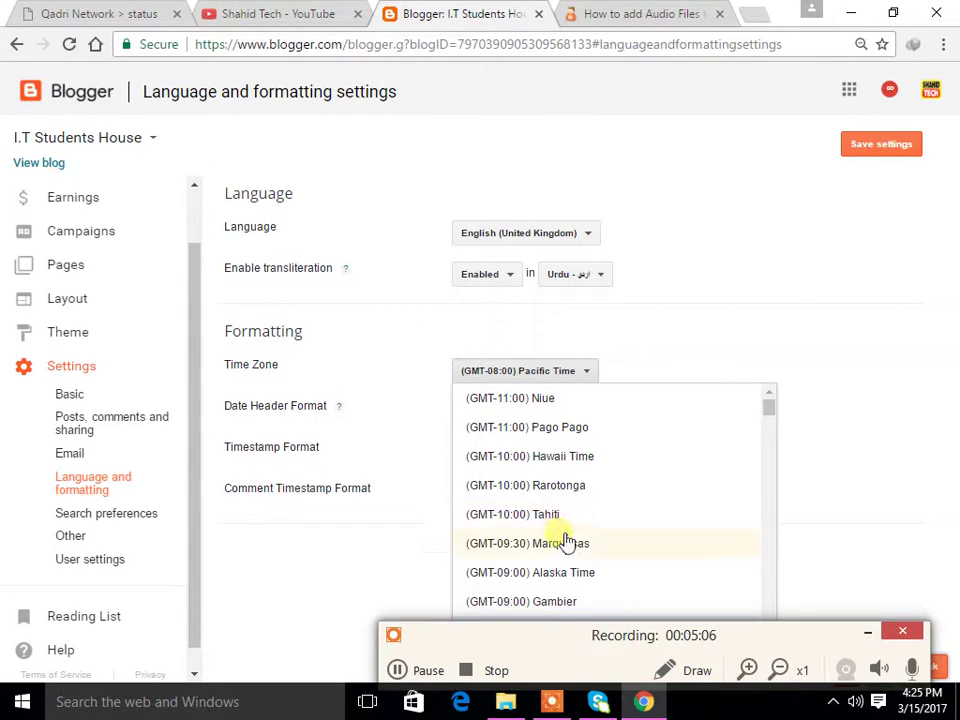
scroll(566, 541, down, 10)
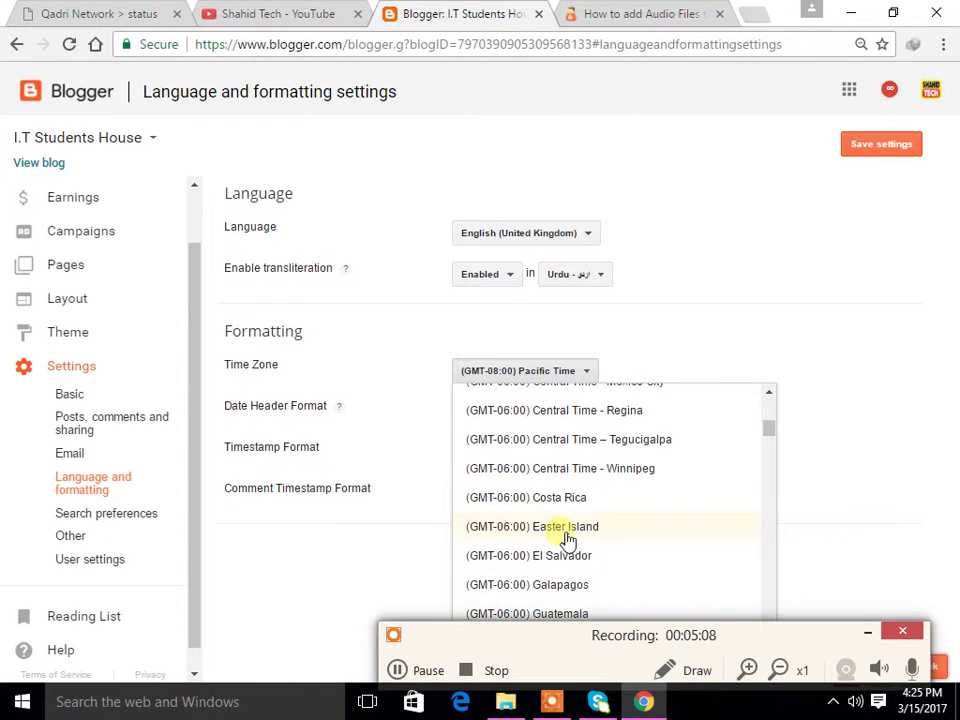
scroll(567, 540, down, 3)
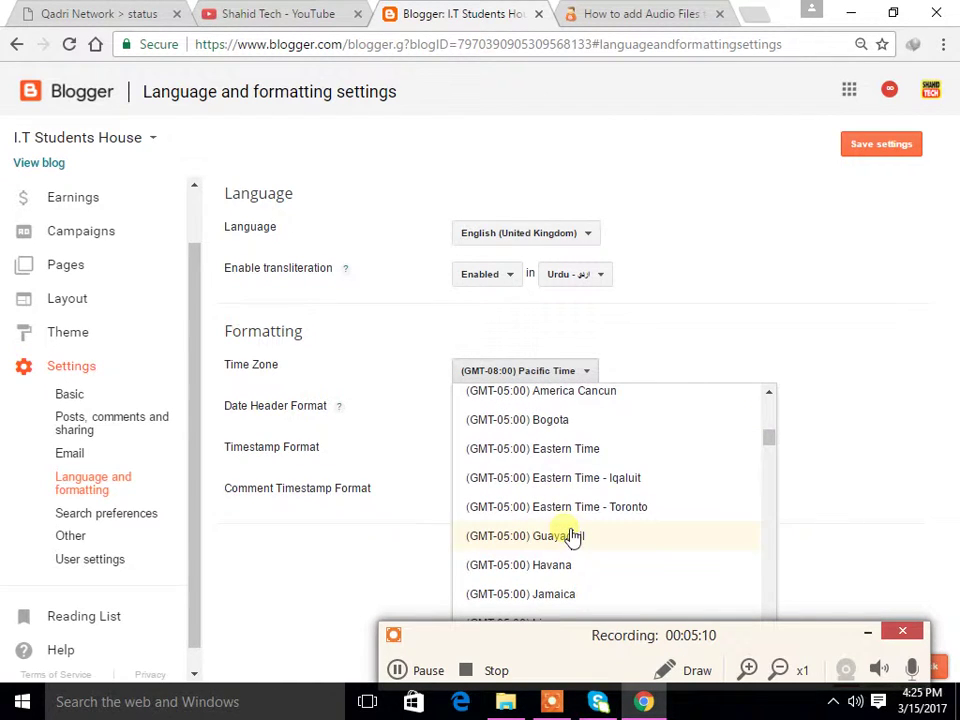
scroll(558, 497, up, 2)
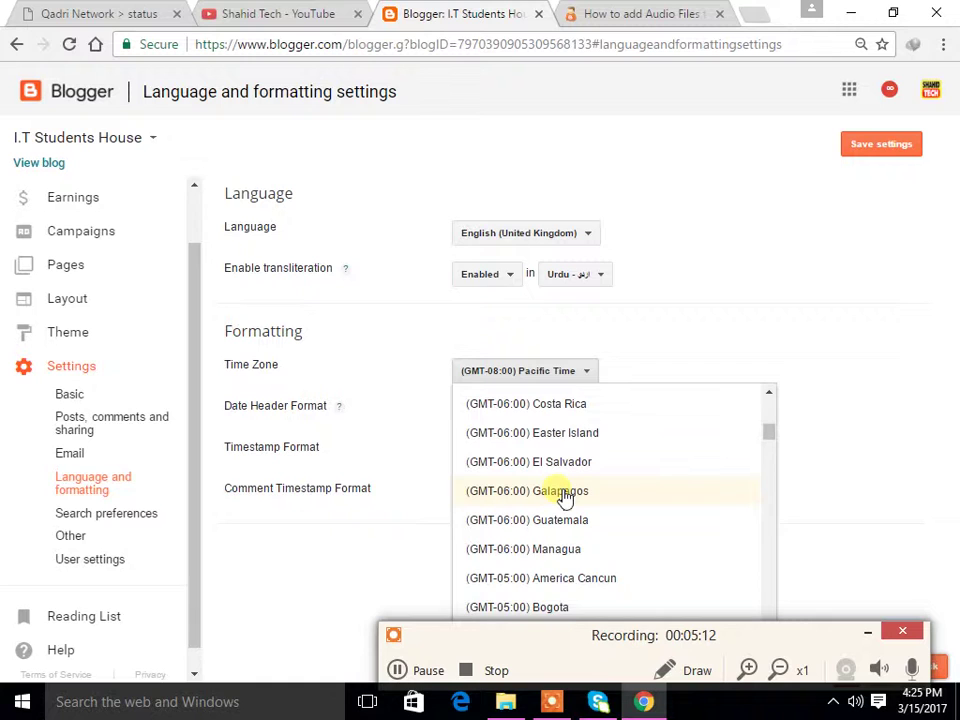
scroll(565, 497, up, 2)
scroll(565, 497, down, 1)
scroll(565, 497, down, 5)
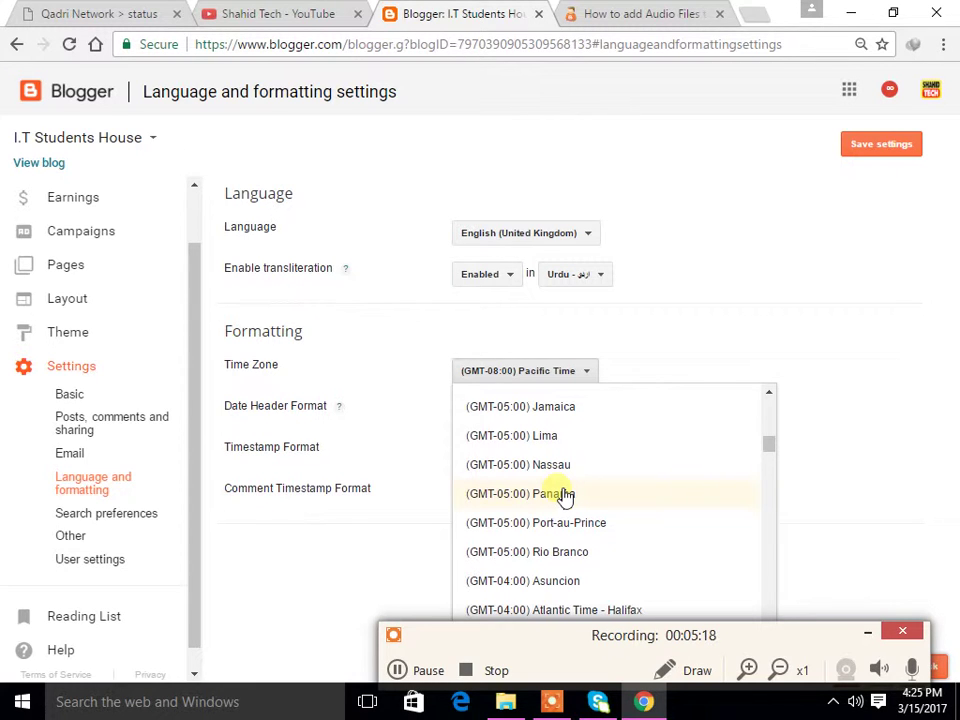
scroll(558, 497, down, 2)
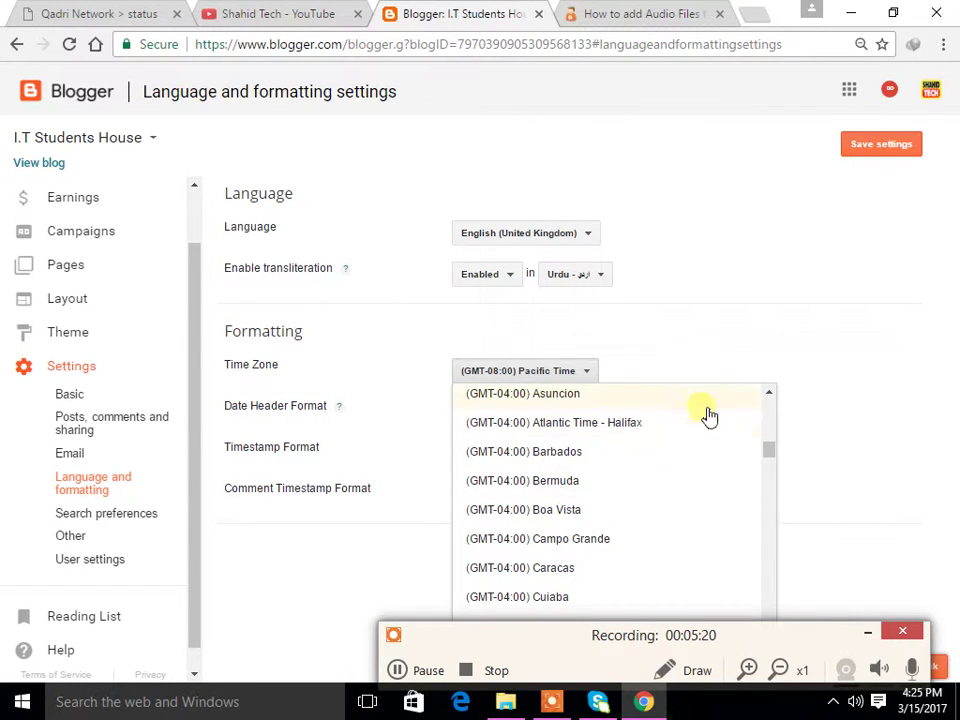
click(865, 352)
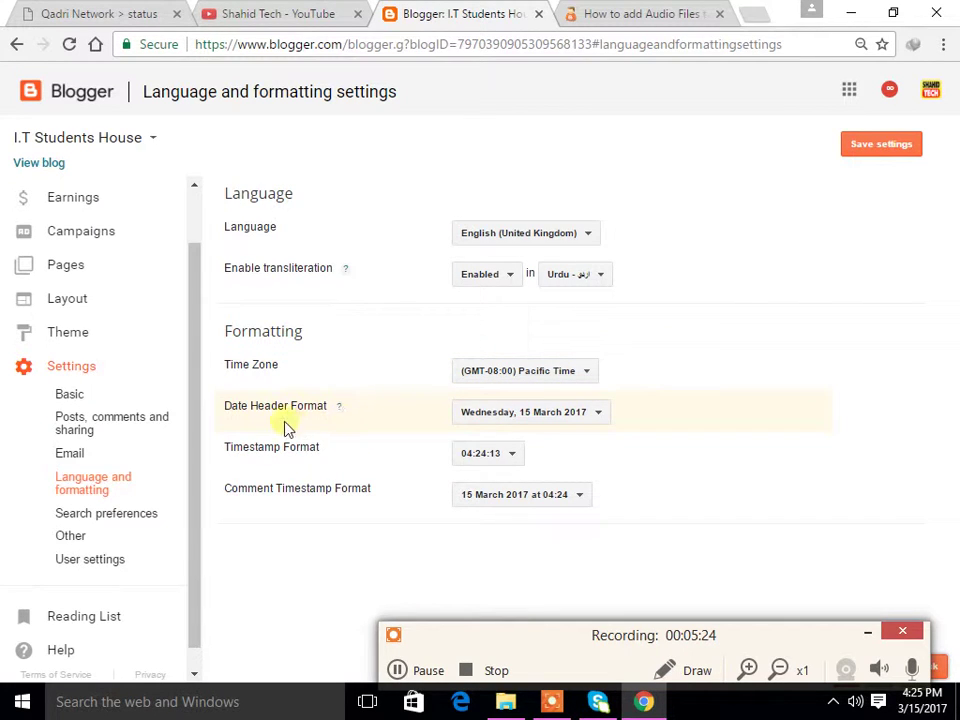
View the available date header formats and post timestamp formats without choosing different ones
click(548, 420)
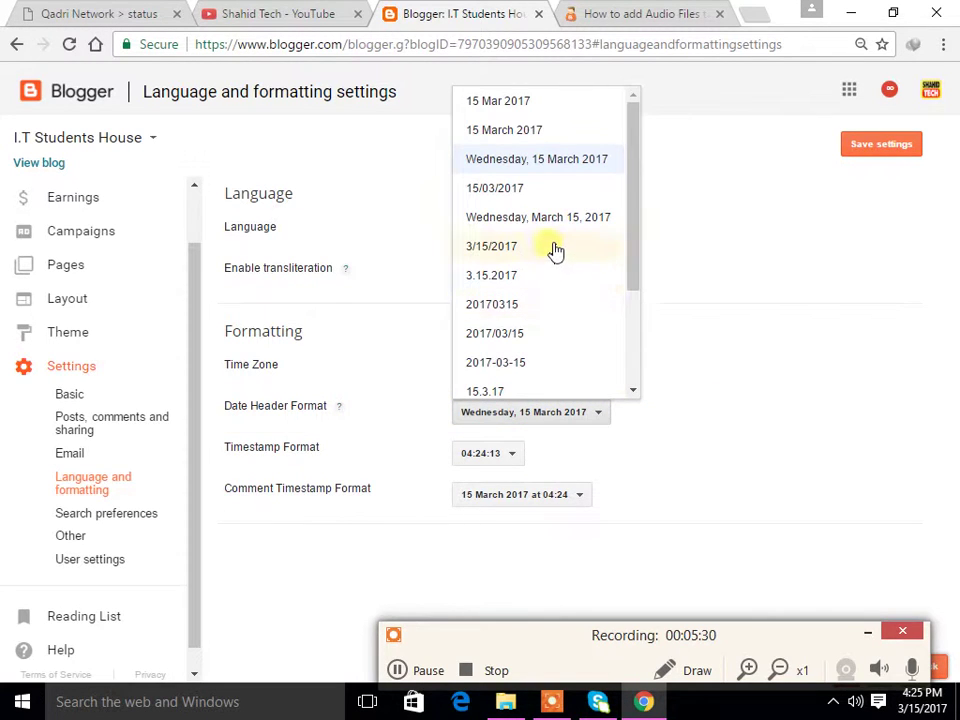
mouse_move(636, 204)
mouse_down()
mouse_move(634, 291)
mouse_move(636, 197)
mouse_up()
click(884, 323)
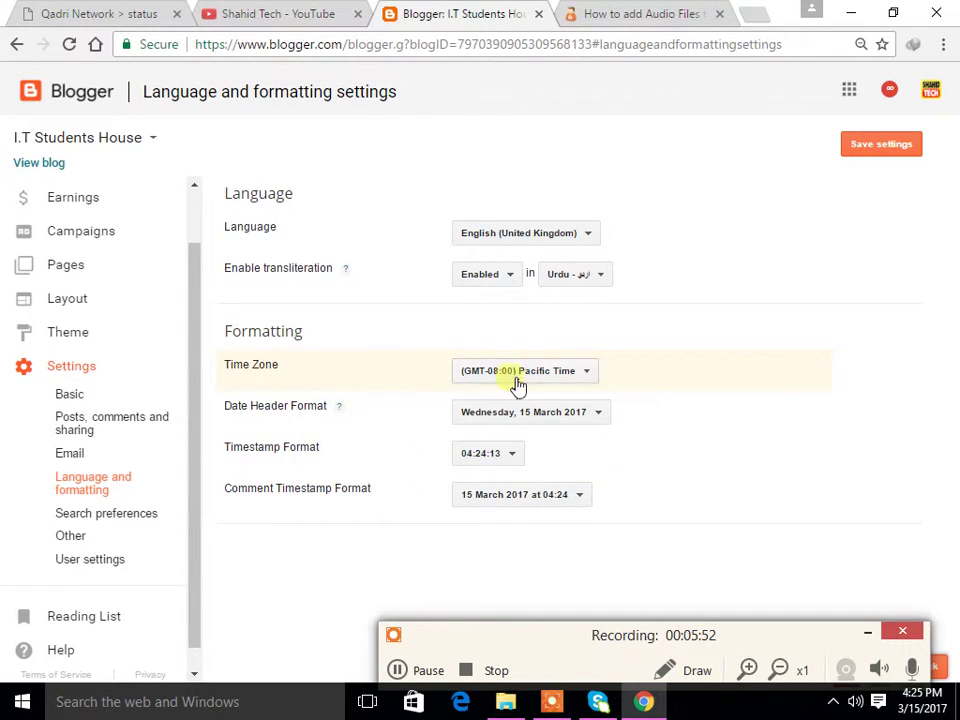
click(511, 466)
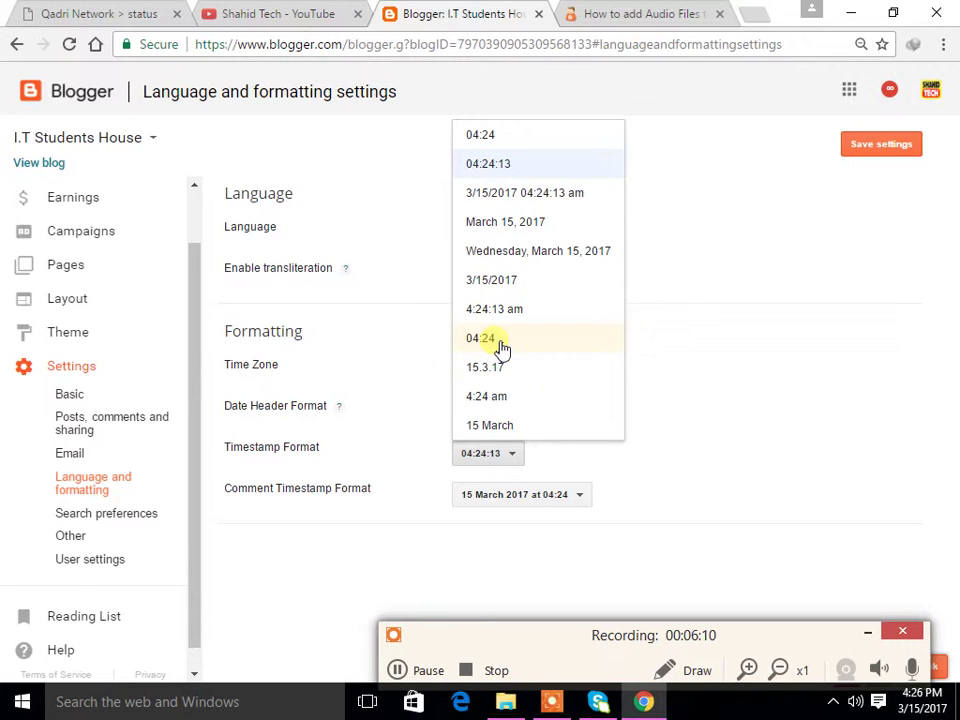
click(735, 433)
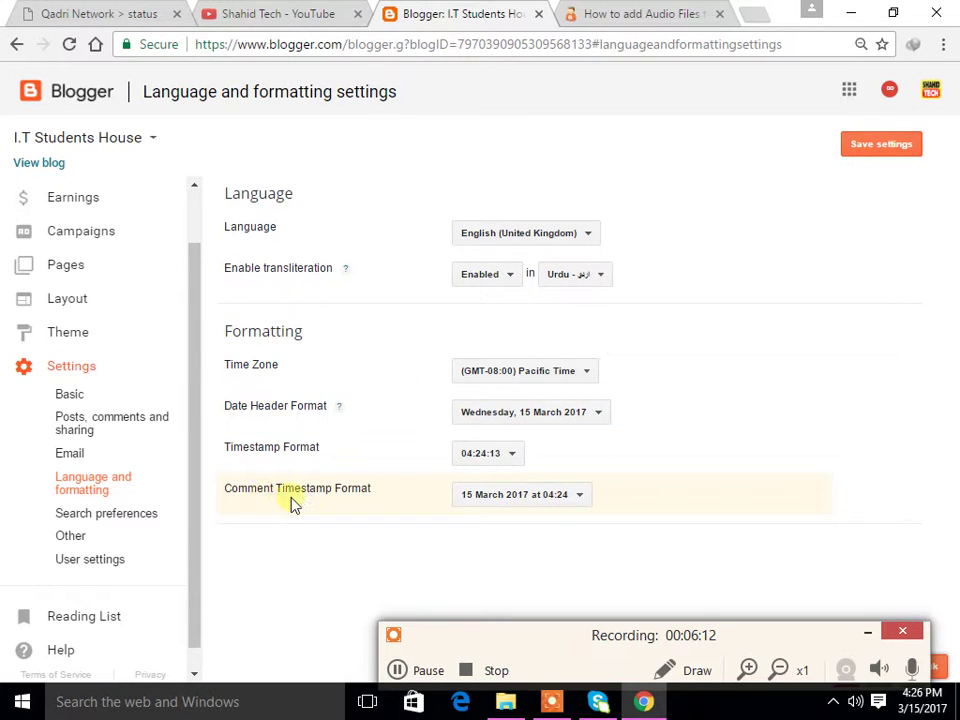